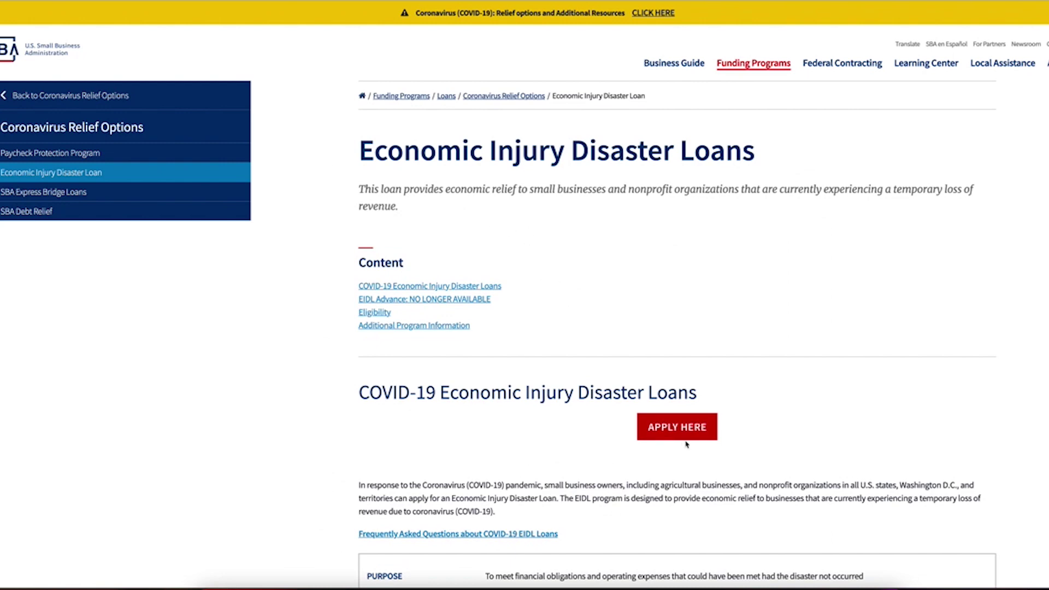
# Open the COVID-19 Economic Injury Disaster Loan application and look over its disclosures page
pyautogui.scroll(-2, 681, 443)
pyautogui.click(678, 317)
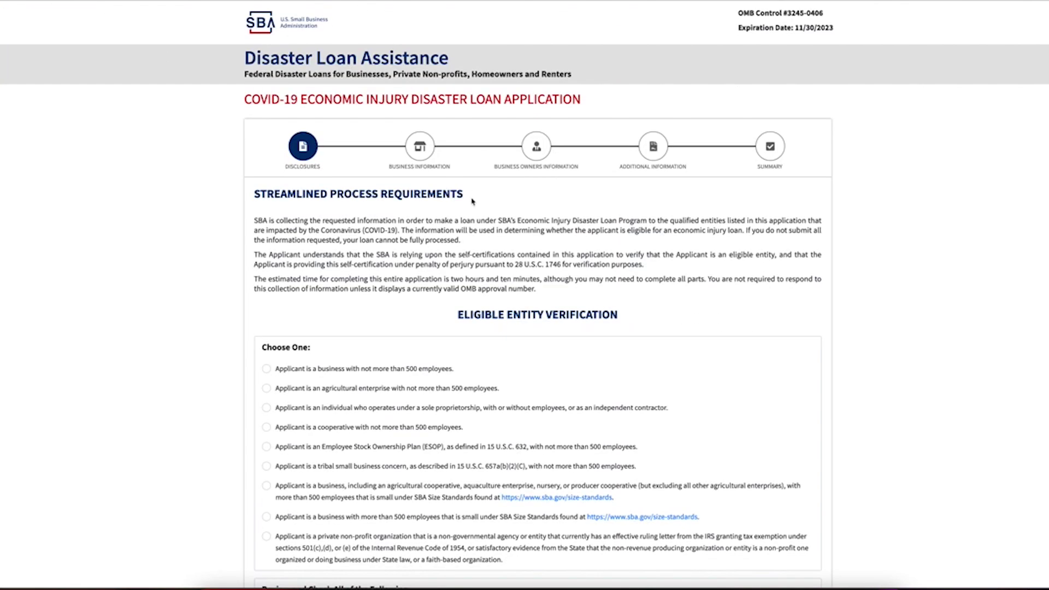
pyautogui.scroll(-1, 474, 195)
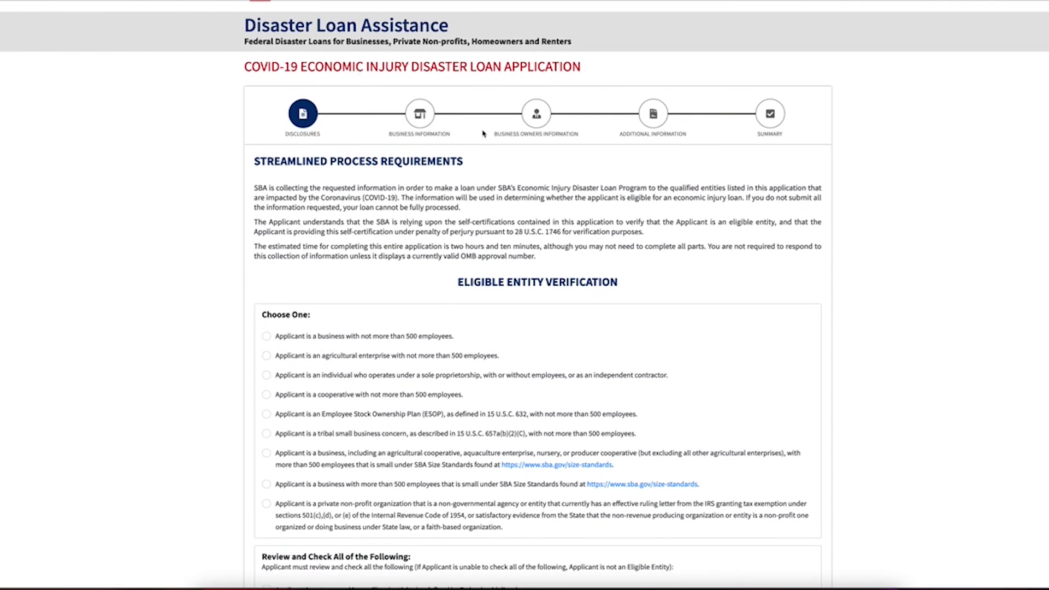
pyautogui.scroll(-4, 454, 134)
pyautogui.scroll(5, 426, 53)
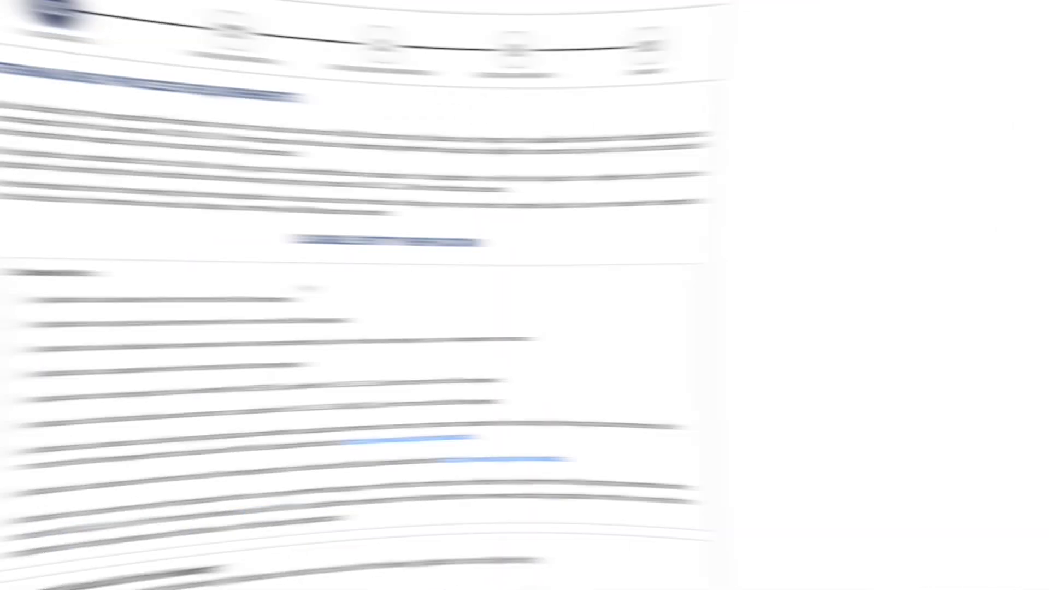
# In the eligible entity verification, declare the applicant as a business with not more than 500 employees
pyautogui.scroll(-1, 470, 198)
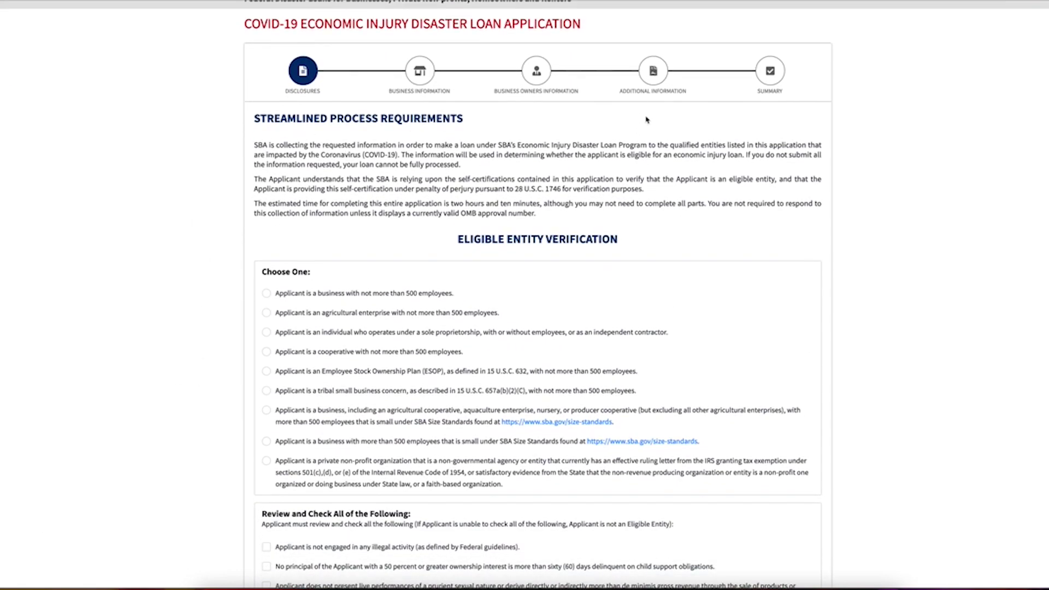
pyautogui.scroll(-2, 574, 207)
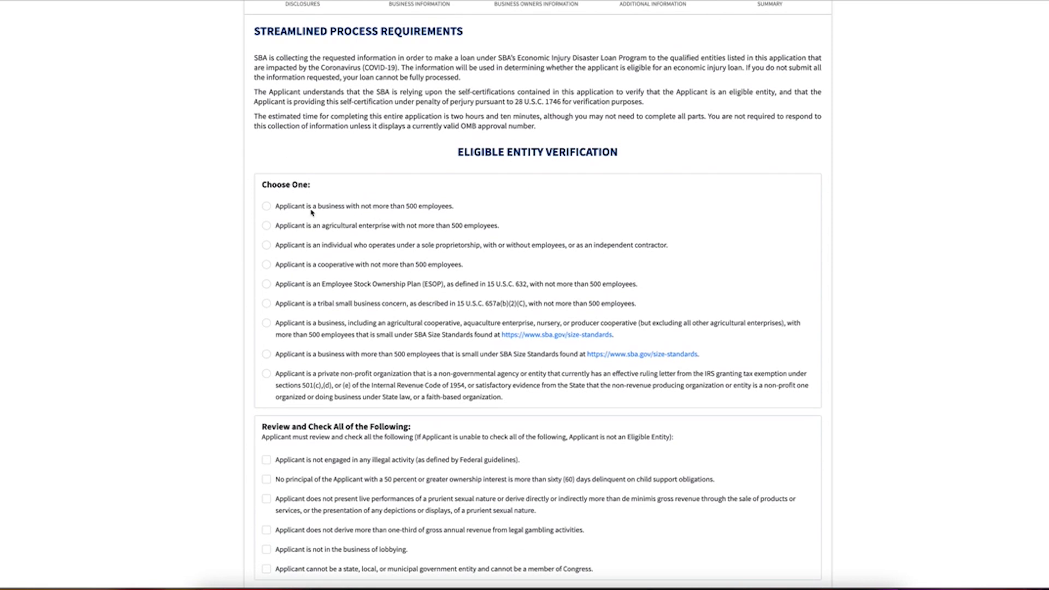
pyautogui.scroll(-1, 314, 202)
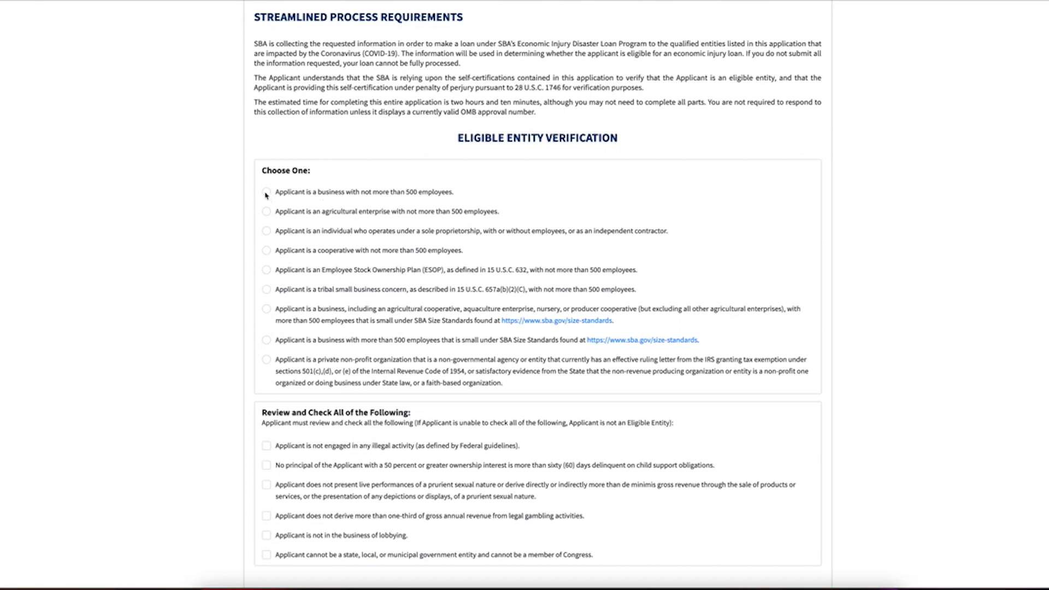
pyautogui.scroll(-1, 508, 261)
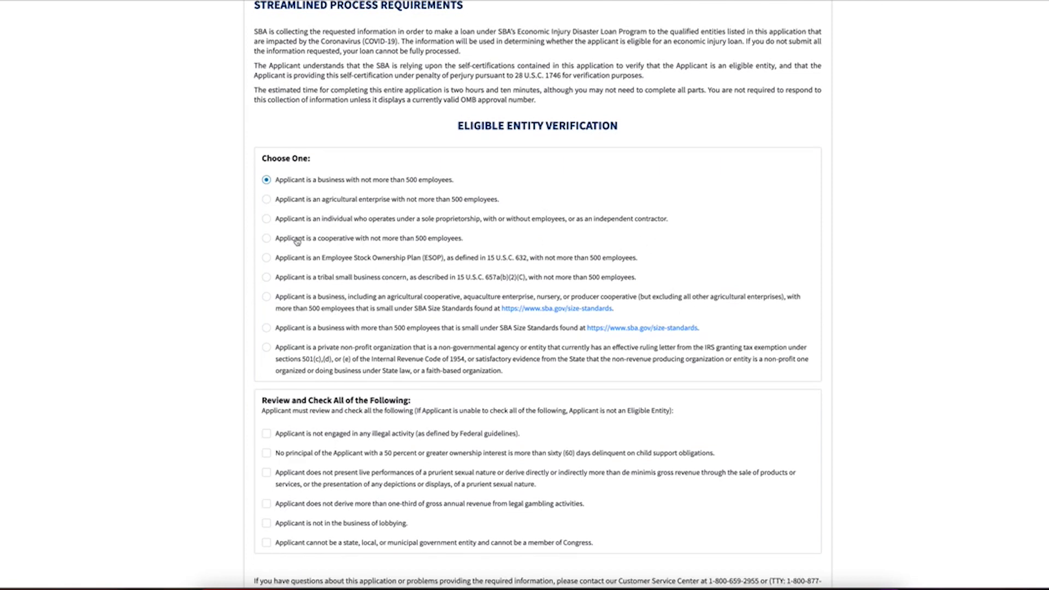
# Accept all six eligibility statements under Review and Check All of the Following and continue to the business information
pyautogui.scroll(-3, 447, 243)
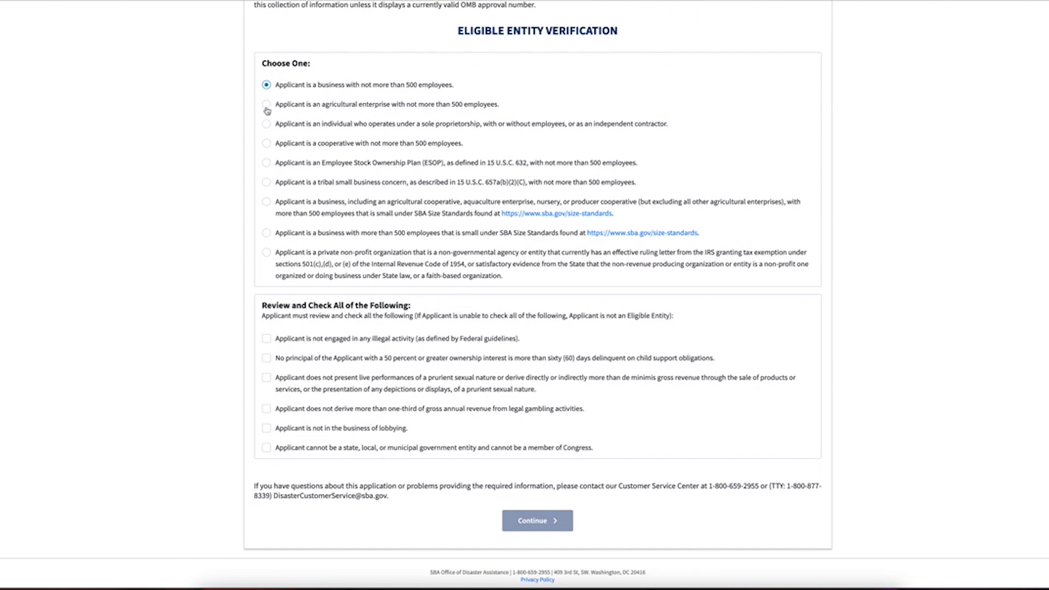
pyautogui.scroll(-1, 428, 182)
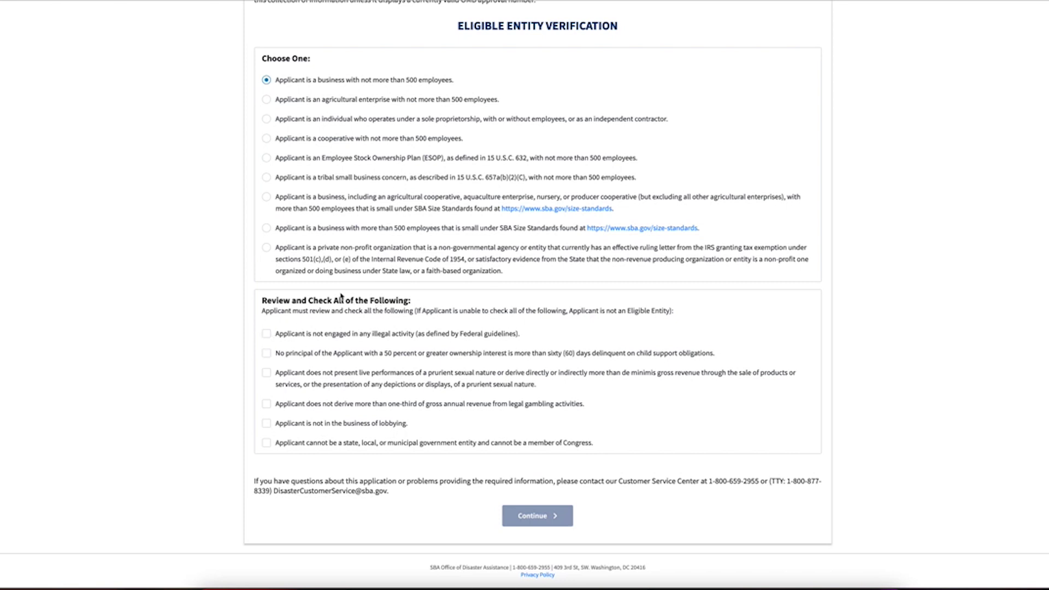
pyautogui.click(267, 334)
pyautogui.click(267, 353)
pyautogui.click(267, 374)
pyautogui.click(266, 405)
pyautogui.click(267, 425)
pyautogui.click(267, 444)
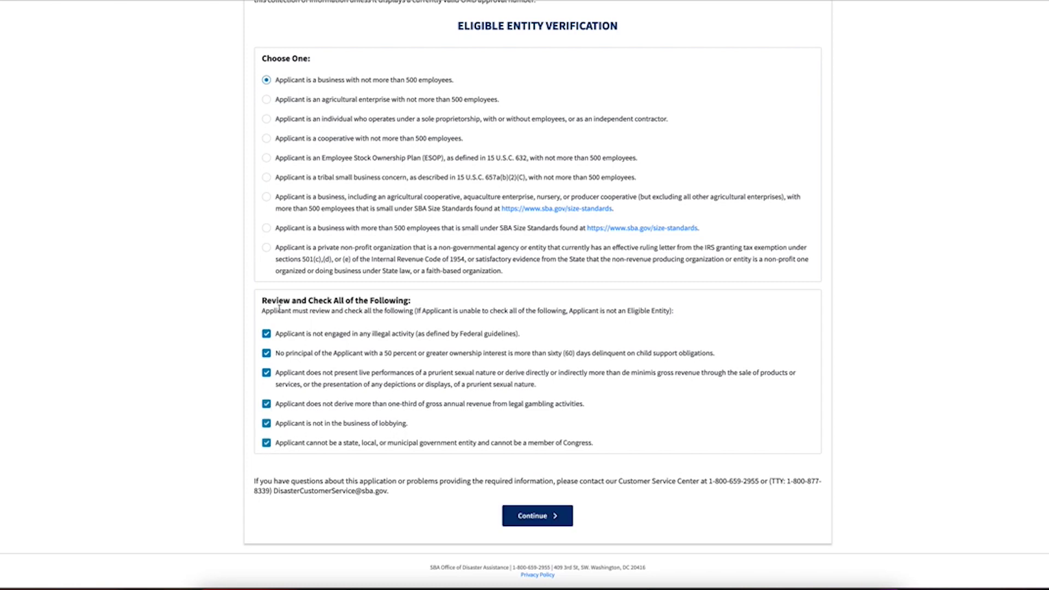
pyautogui.click(267, 444)
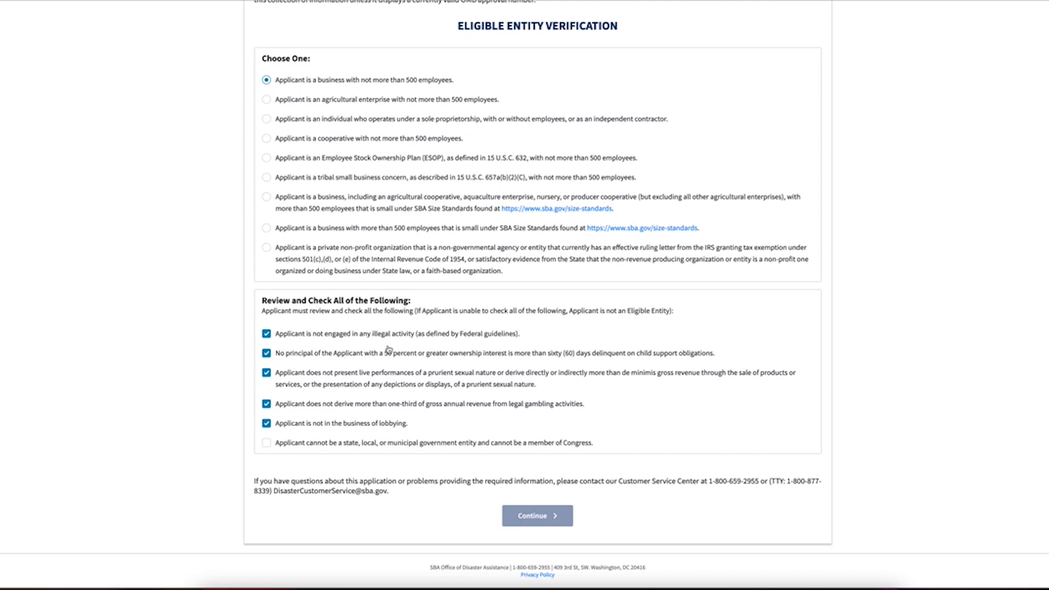
pyautogui.click(267, 444)
pyautogui.click(533, 516)
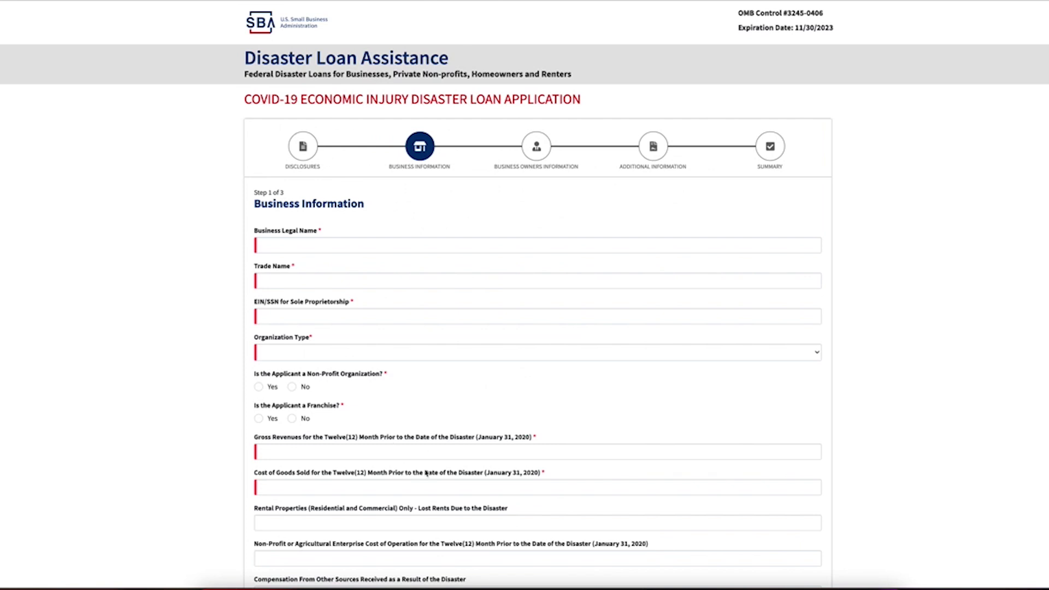
# Examine the first Business Information fields, from the legal name to the available organization types, without filling them in
pyautogui.click(322, 247)
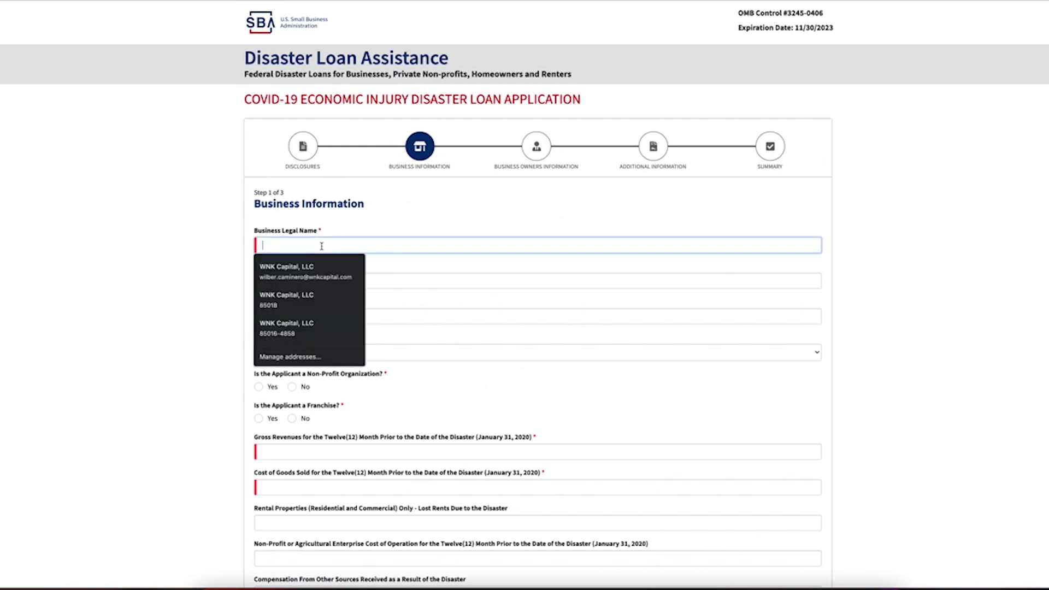
pyautogui.click(197, 271)
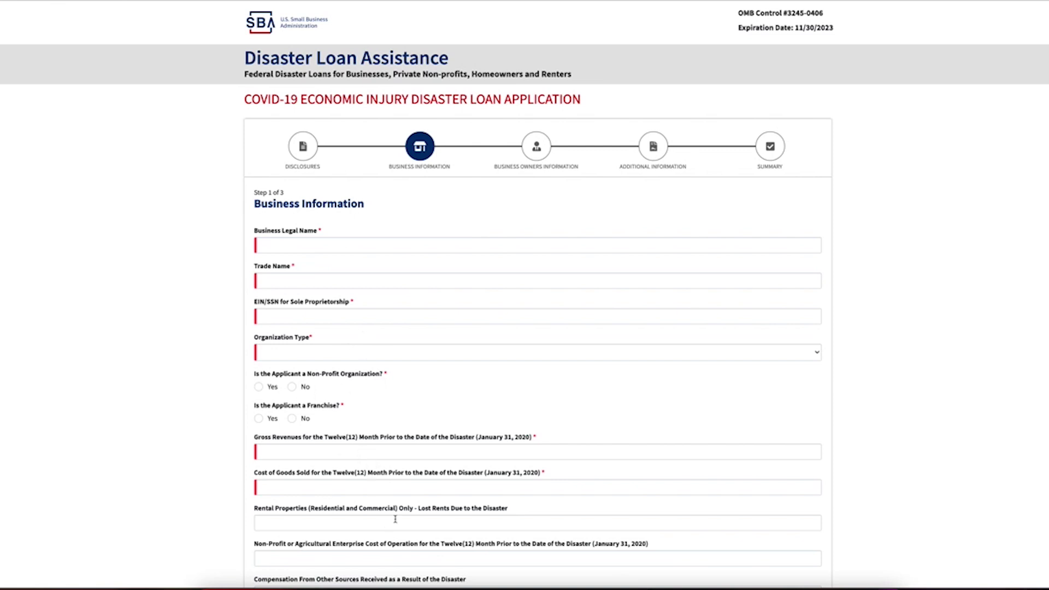
pyautogui.scroll(-2, 374, 297)
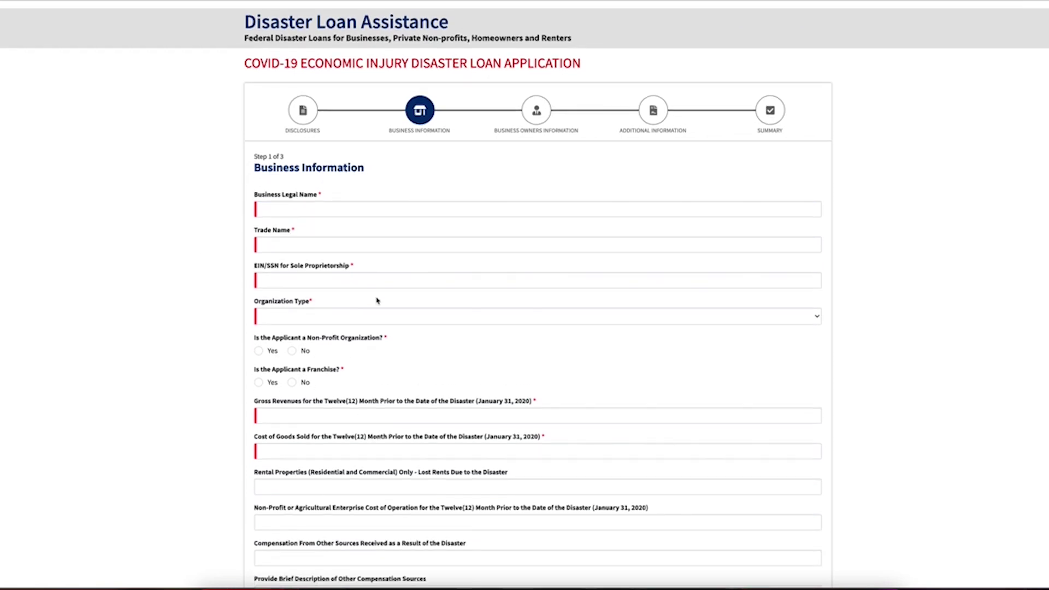
pyautogui.scroll(-2, 338, 254)
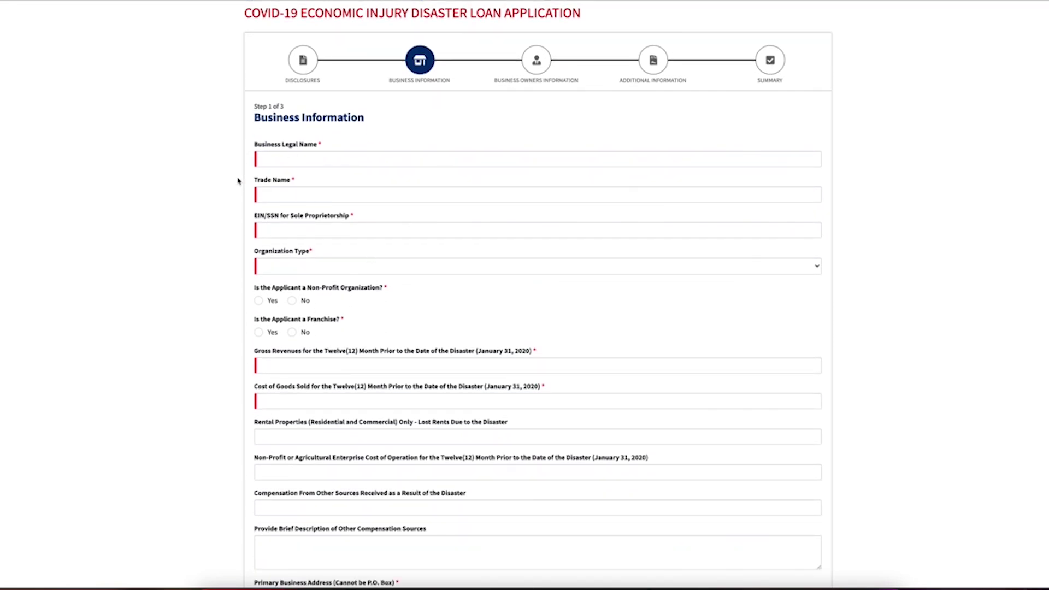
pyautogui.scroll(-1, 328, 208)
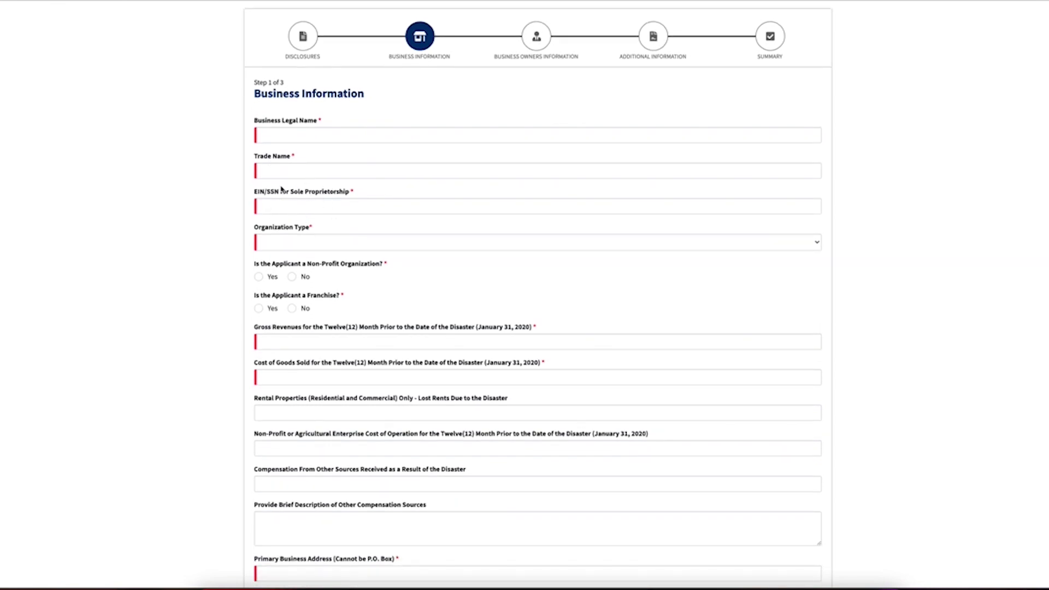
pyautogui.scroll(-1, 295, 216)
pyautogui.scroll(-1, 292, 186)
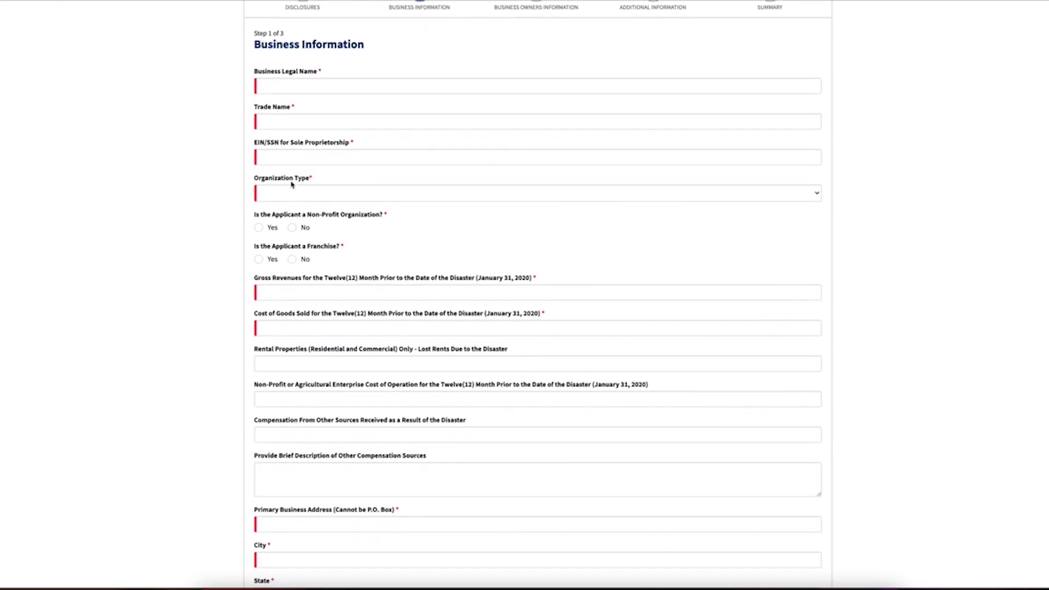
pyautogui.click(349, 196)
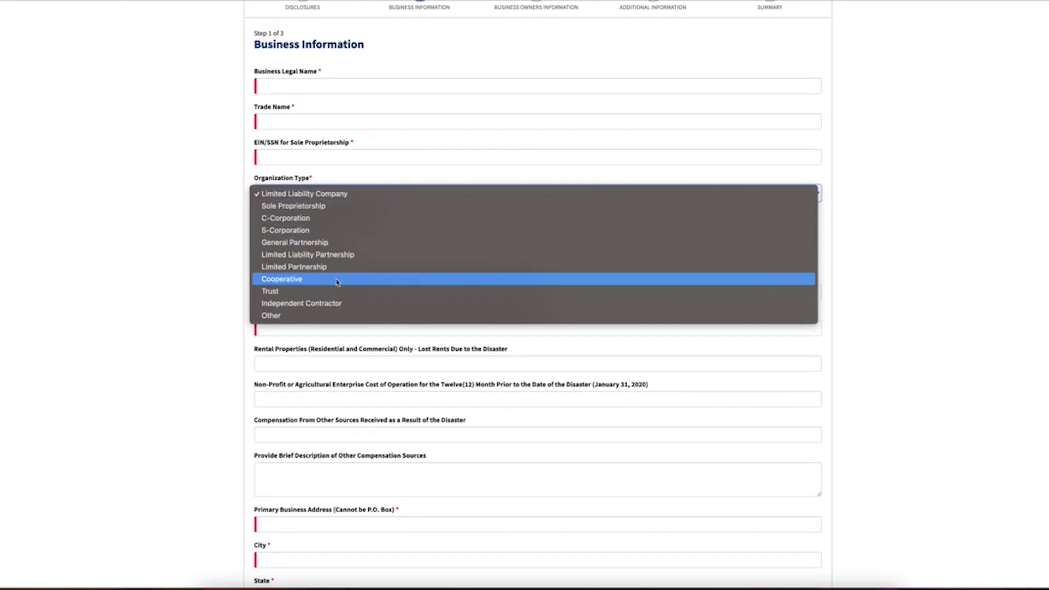
pyautogui.click(195, 224)
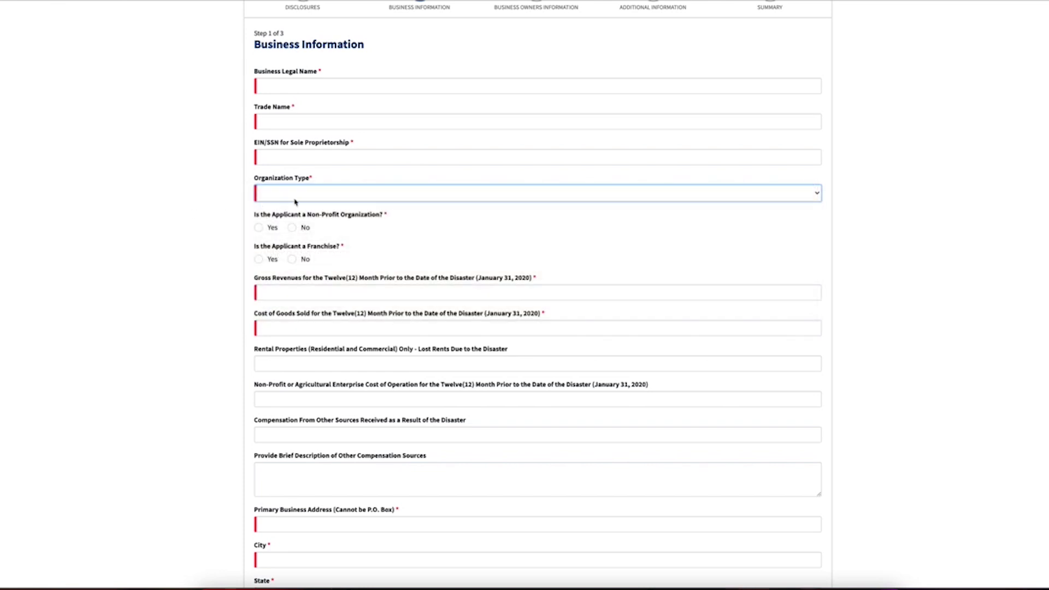
# Look through the remaining blank Business Information fields, from non-profit and franchise status down to the number of employees
pyautogui.scroll(-1, 296, 203)
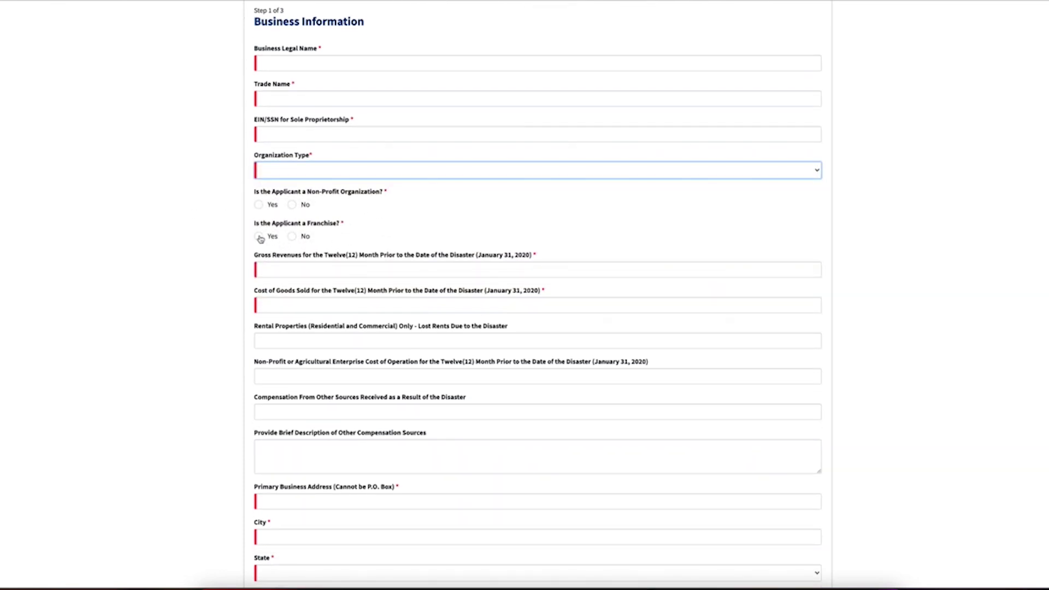
pyautogui.scroll(-1, 276, 237)
pyautogui.scroll(-1, 301, 211)
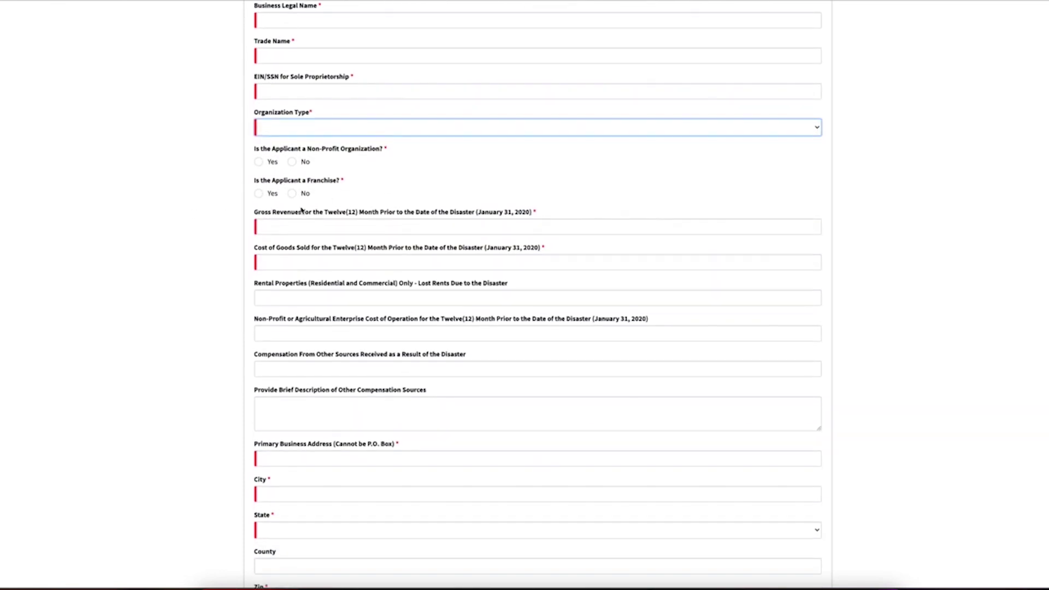
pyautogui.scroll(-10, 514, 275)
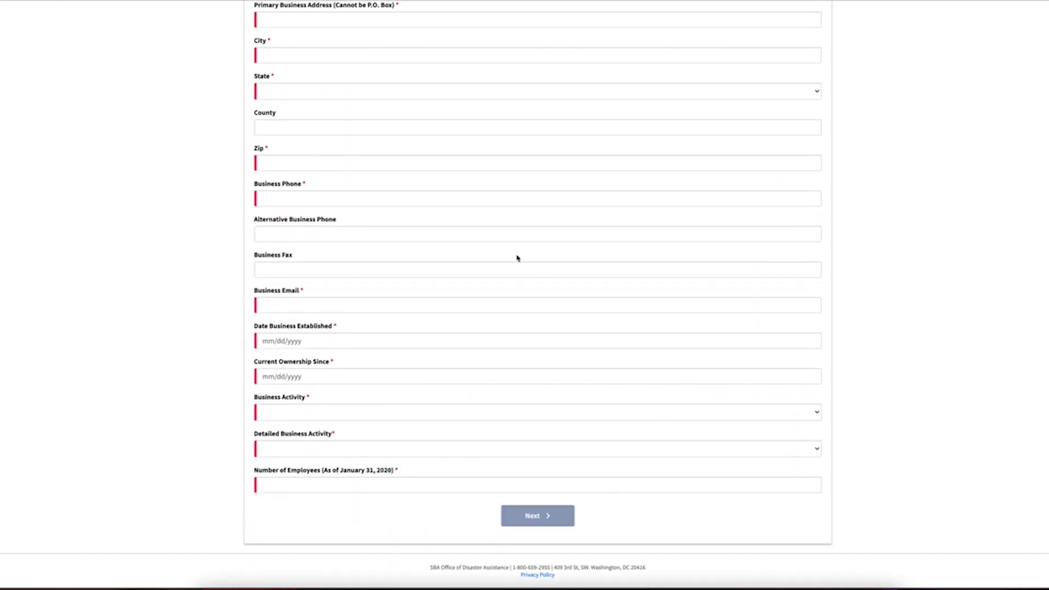
pyautogui.scroll(15, 517, 258)
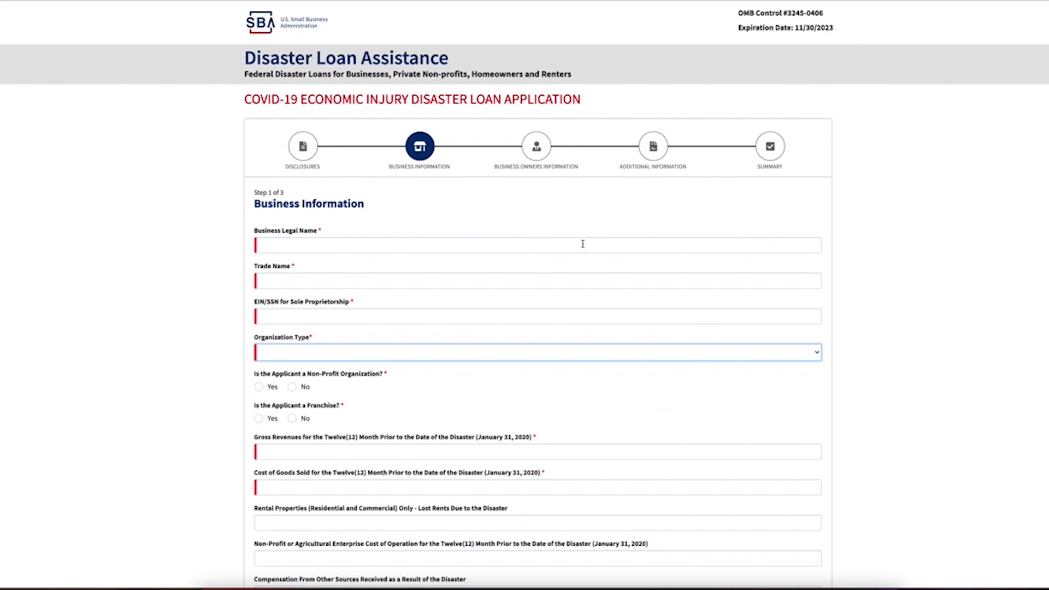
pyautogui.scroll(-2, 581, 205)
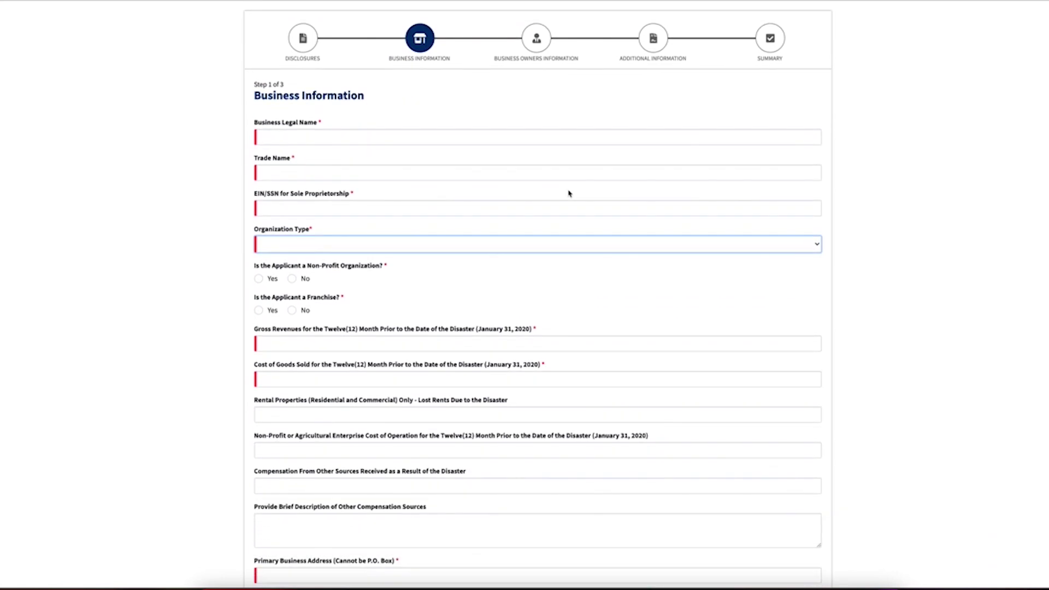
pyautogui.scroll(-2, 526, 170)
pyautogui.scroll(1, 526, 171)
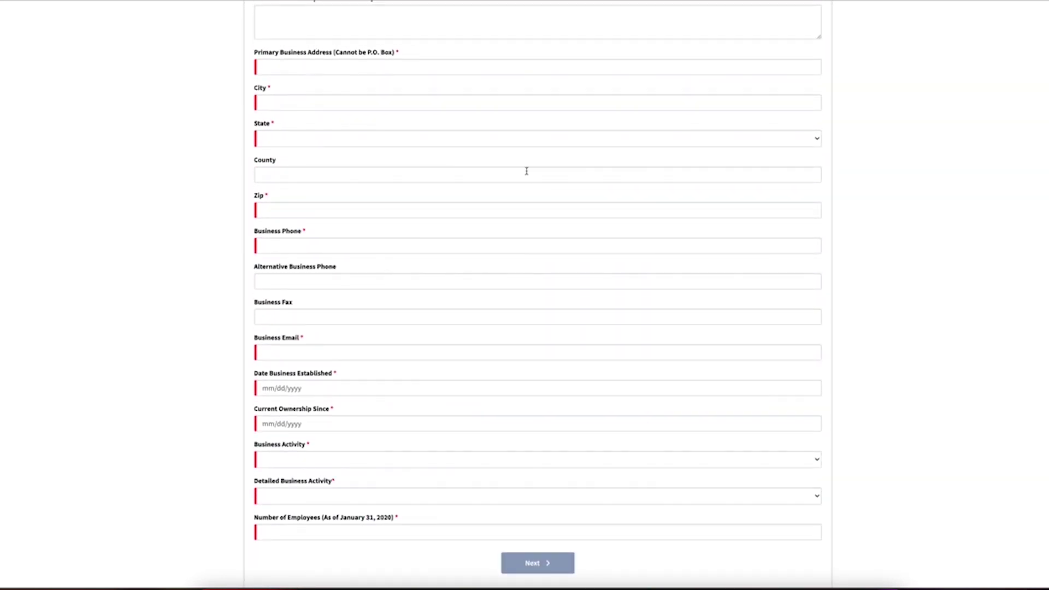
pyautogui.scroll(-1, 526, 172)
# Review the completed Business Information form, including the business identity, revenue, cost of goods sold, address and contact entries
pyautogui.scroll(4, 528, 175)
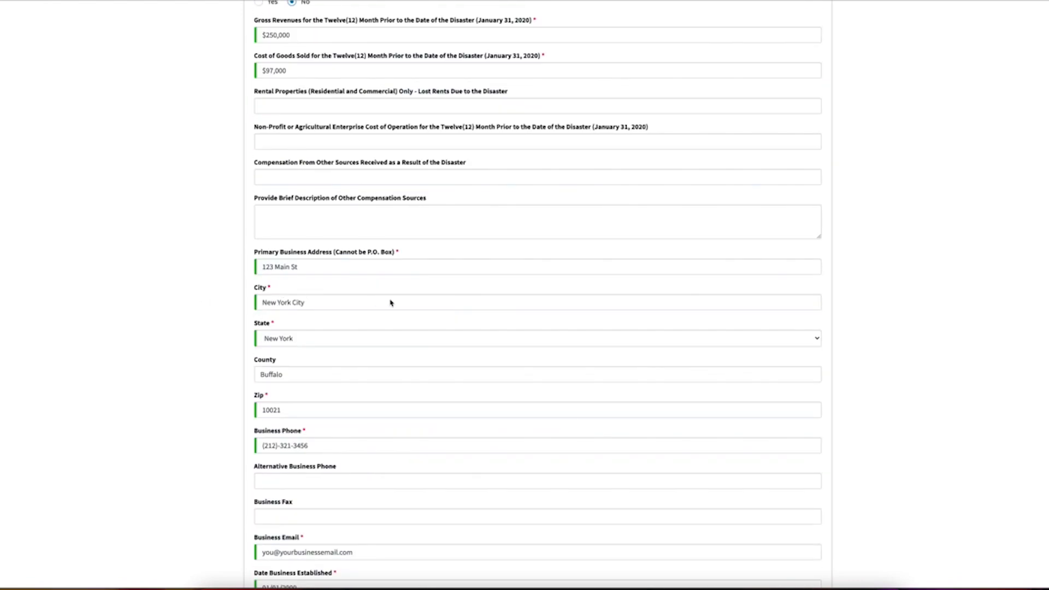
pyautogui.scroll(5, 391, 302)
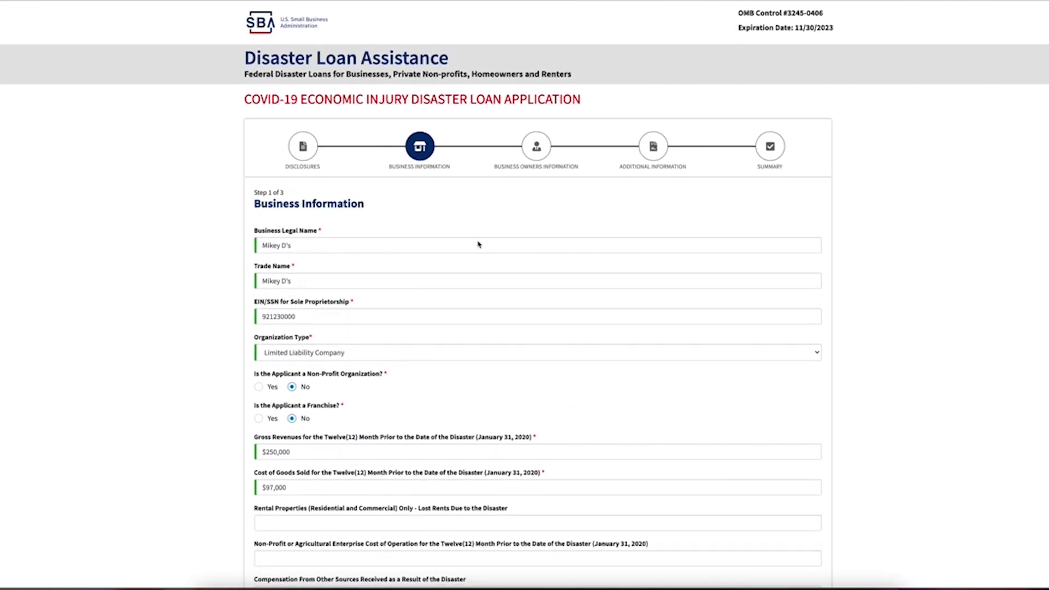
pyautogui.scroll(-4, 390, 283)
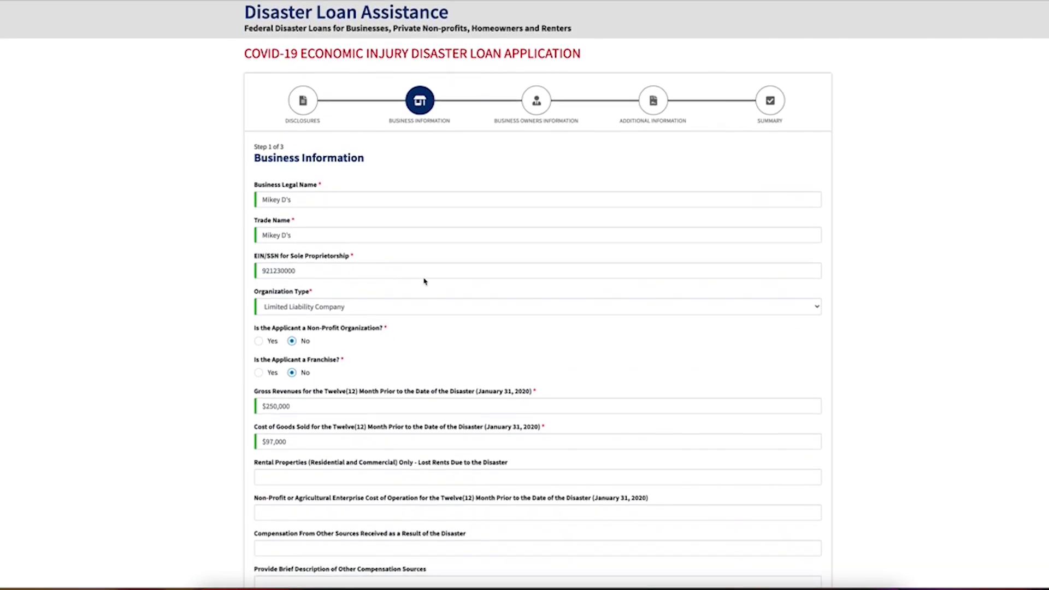
pyautogui.scroll(-4, 422, 259)
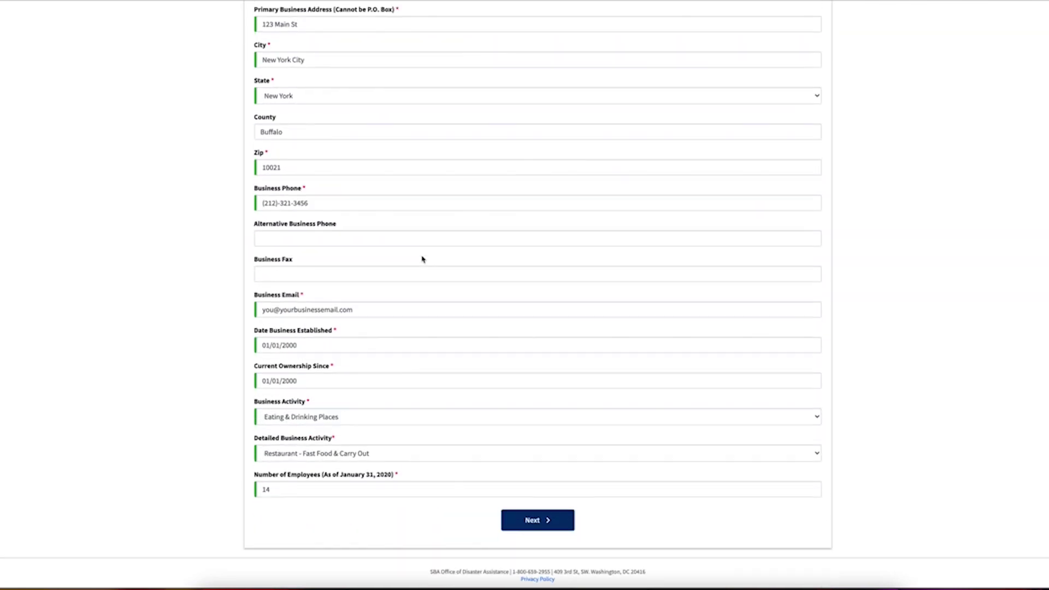
pyautogui.scroll(4, 351, 258)
pyautogui.scroll(8, 325, 261)
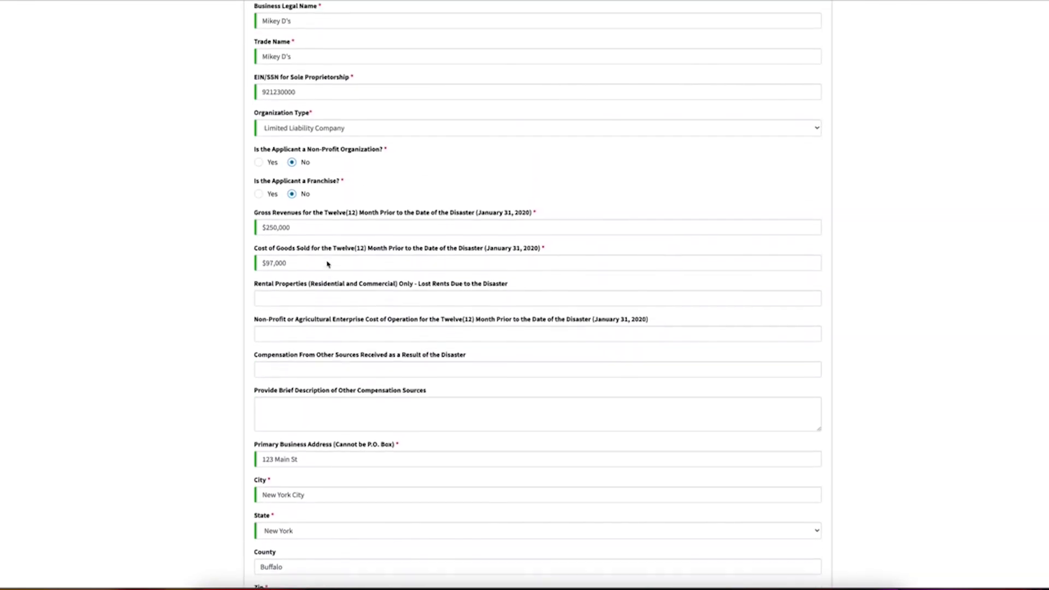
pyautogui.scroll(-2, 354, 235)
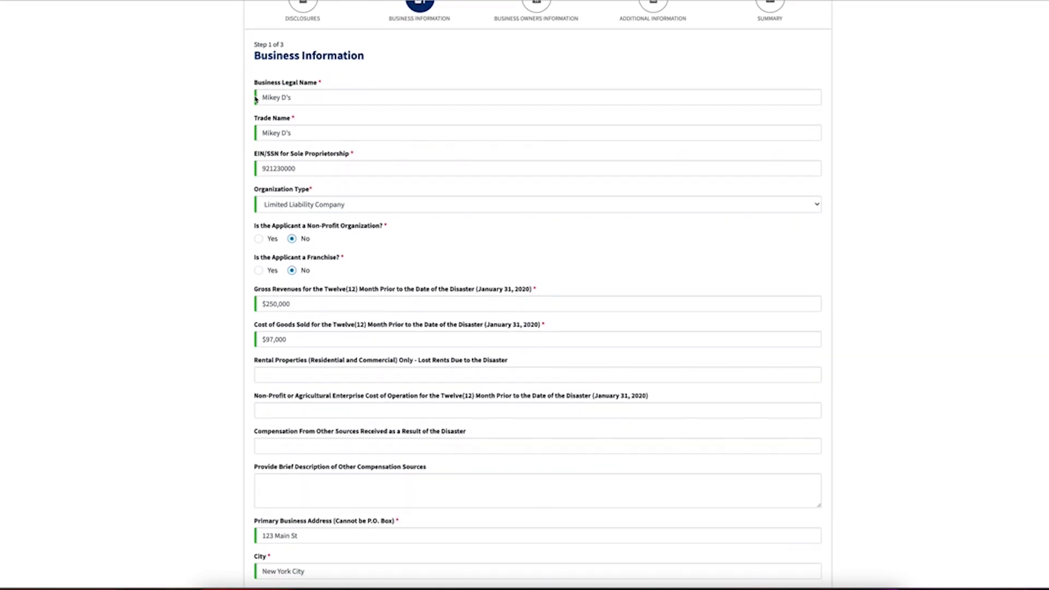
pyautogui.scroll(-4, 263, 101)
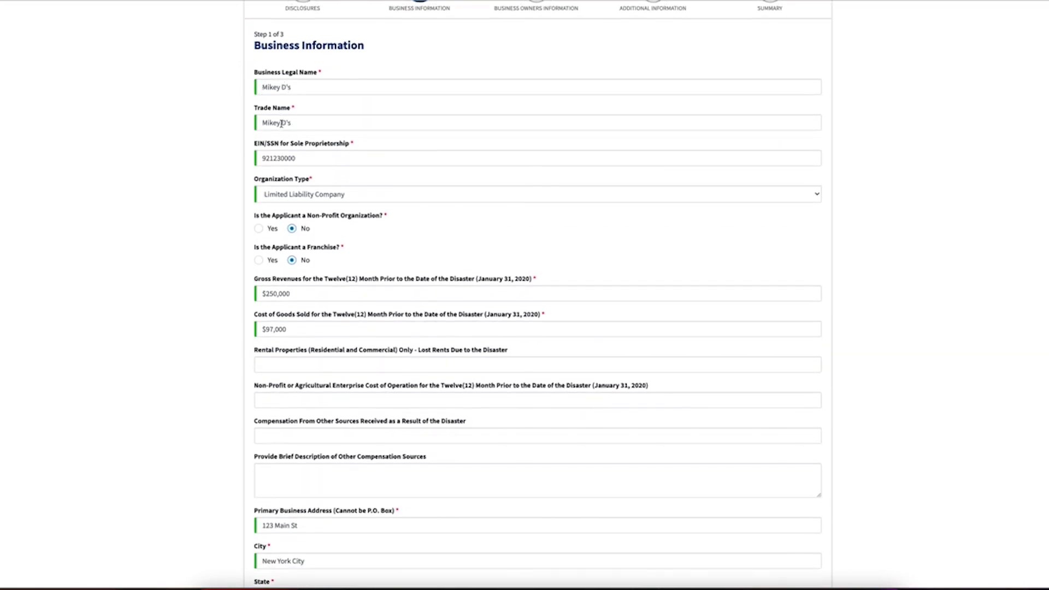
pyautogui.scroll(-1, 301, 193)
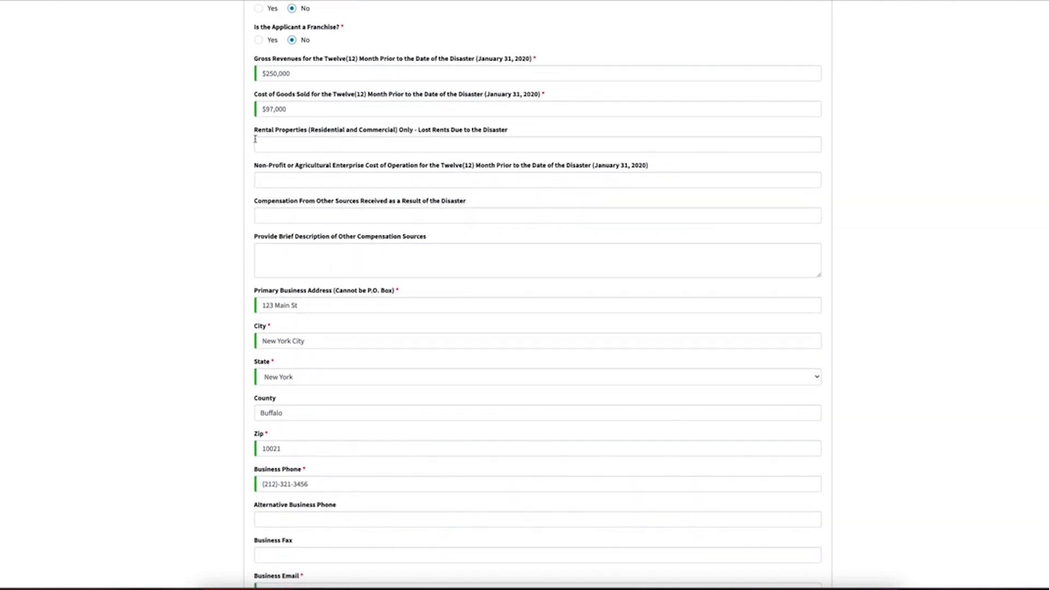
pyautogui.scroll(1, 295, 255)
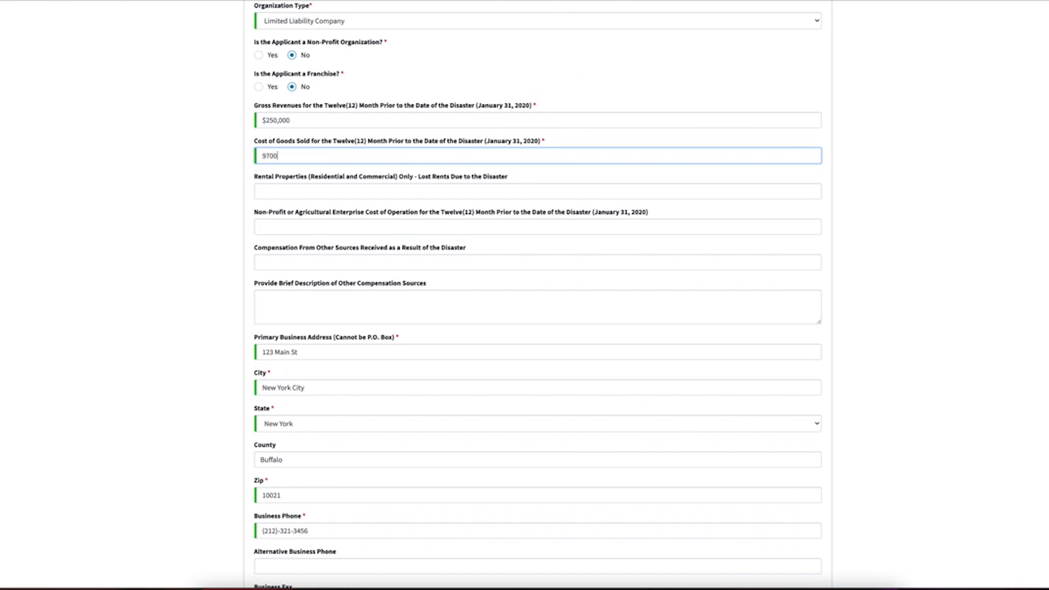
# Set the cost of goods sold to $97,000, check the completed business details, and continue to the Business Owners Information
pyautogui.click(239, 211)
pyautogui.scroll(-5, 321, 235)
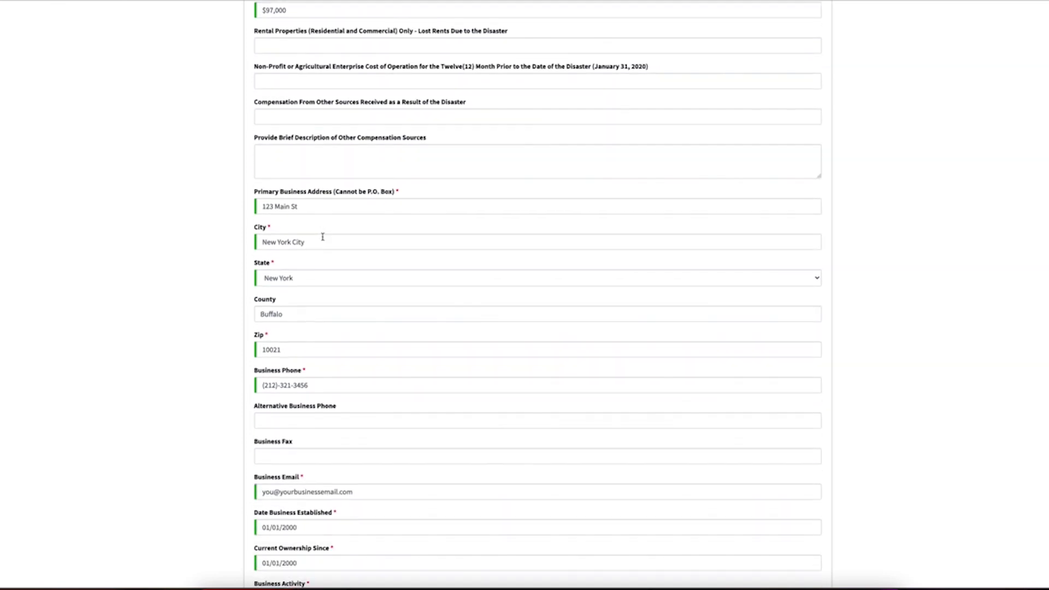
pyautogui.scroll(10, 359, 277)
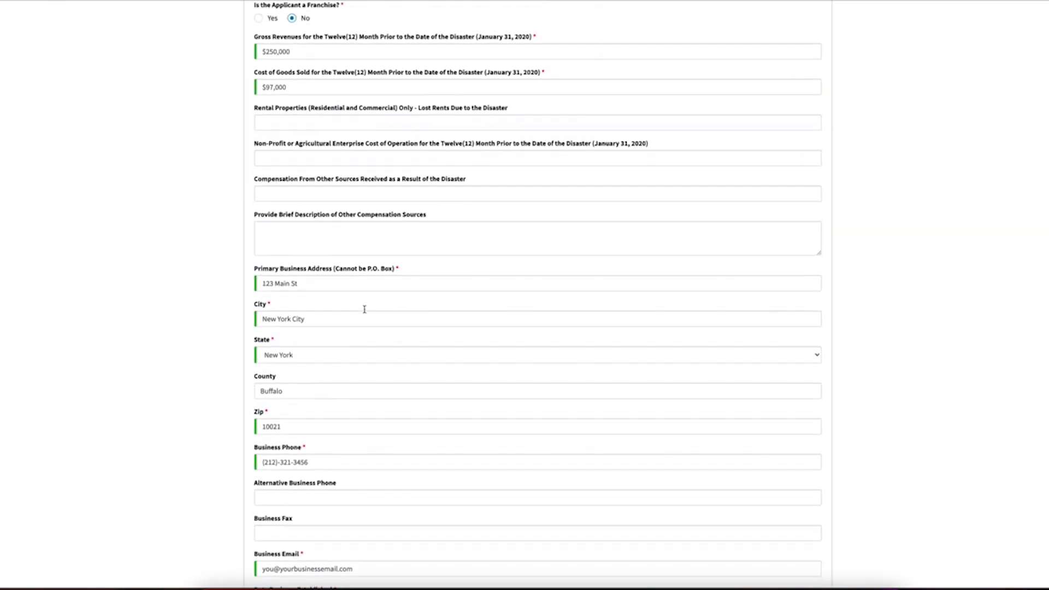
pyautogui.scroll(-7, 390, 307)
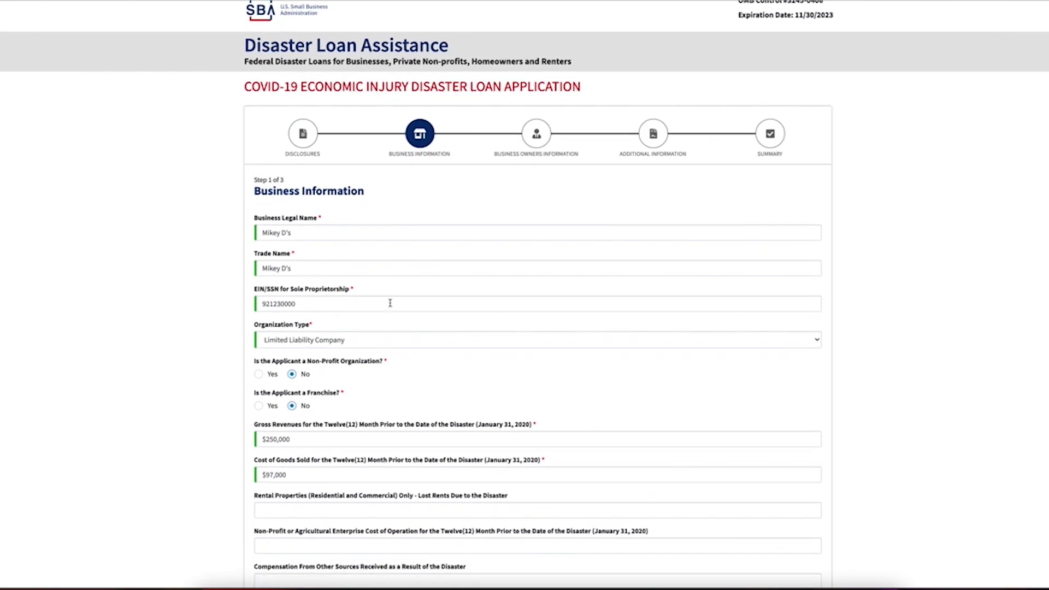
pyautogui.scroll(-5, 391, 306)
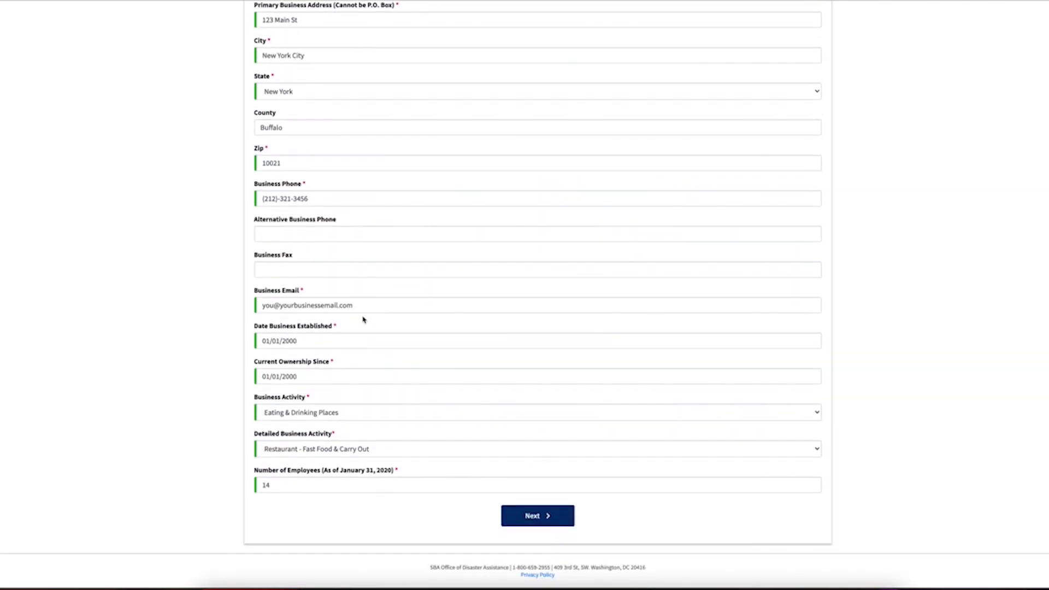
pyautogui.scroll(11, 338, 274)
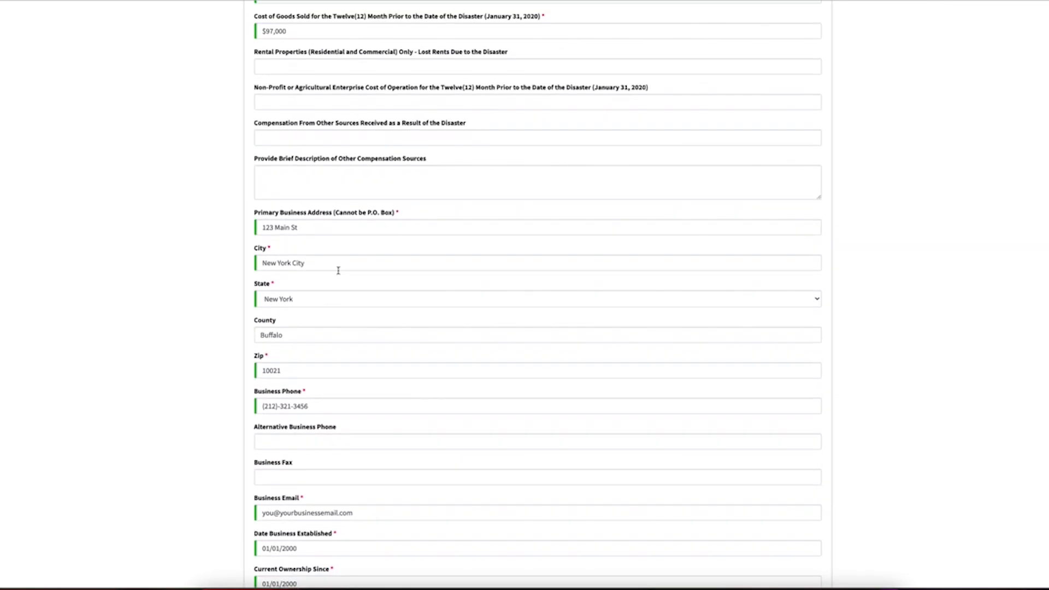
pyautogui.scroll(-8, 338, 273)
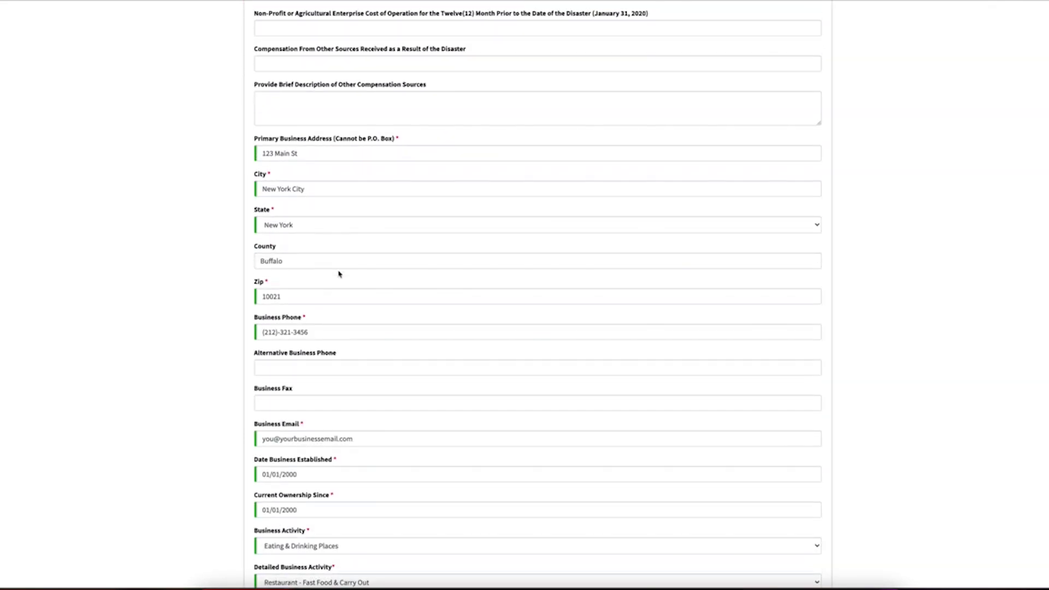
pyautogui.scroll(-3, 358, 344)
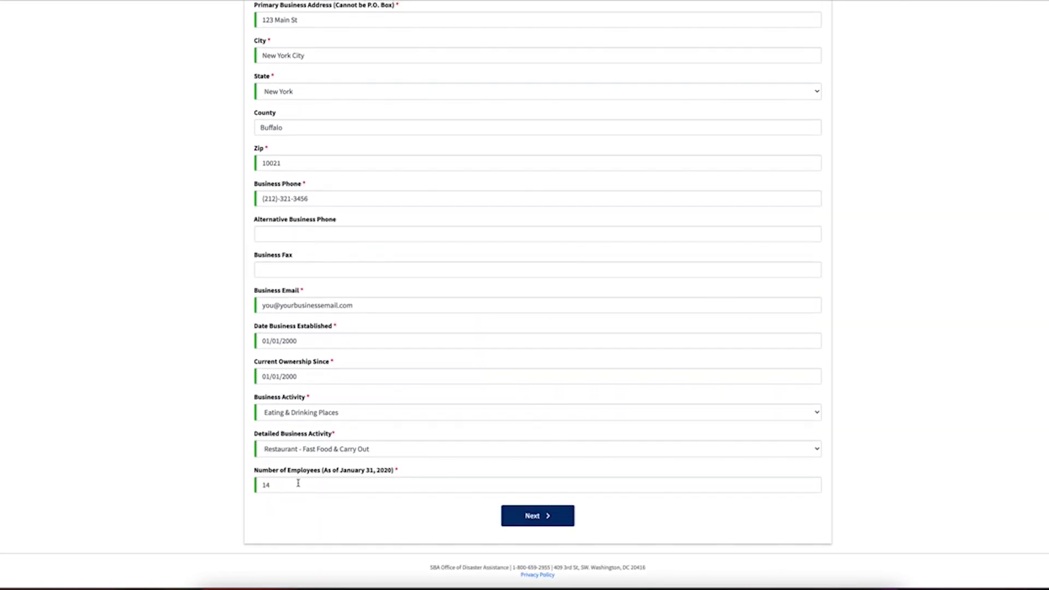
pyautogui.moveTo(275, 486); pyautogui.dragTo(252, 491)
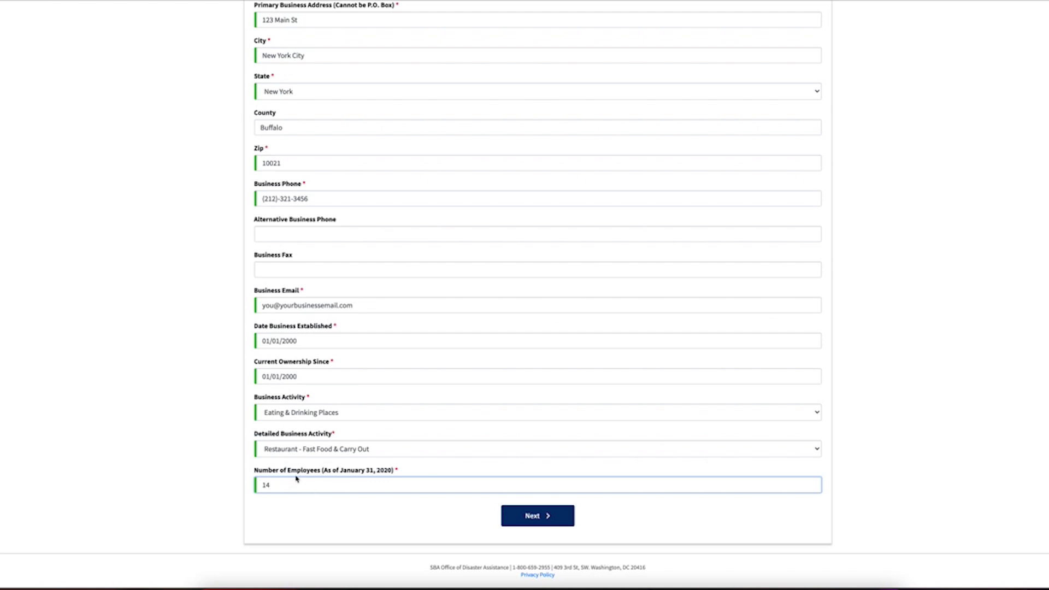
pyautogui.click(552, 517)
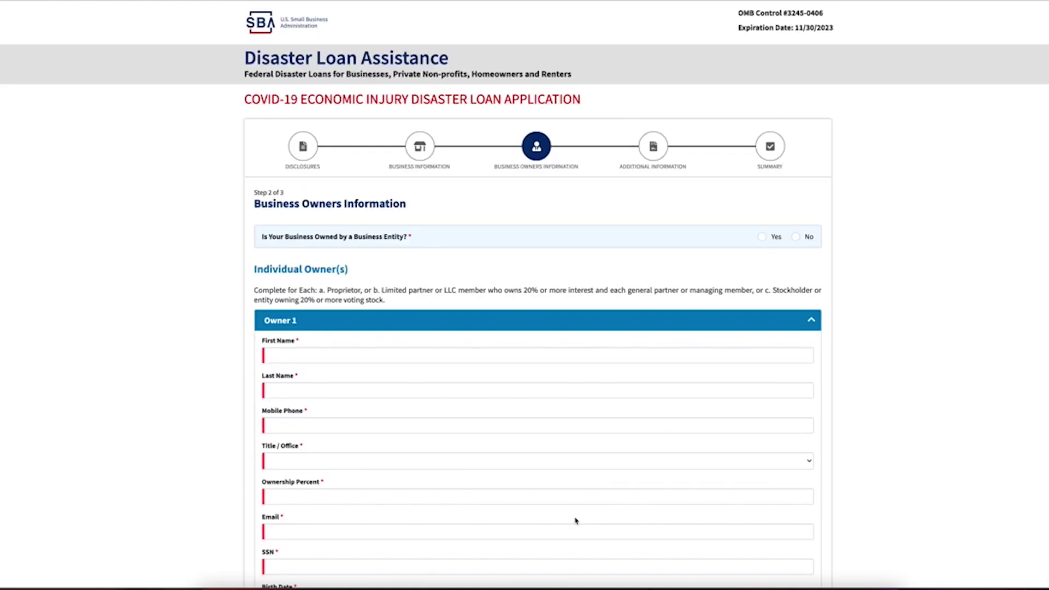
# Review the Business Owners Information form, from the business entity ownership question through Owner 1's identity, ownership, citizenship and residential address entries
pyautogui.scroll(-1, 555, 377)
pyautogui.scroll(-2, 339, 271)
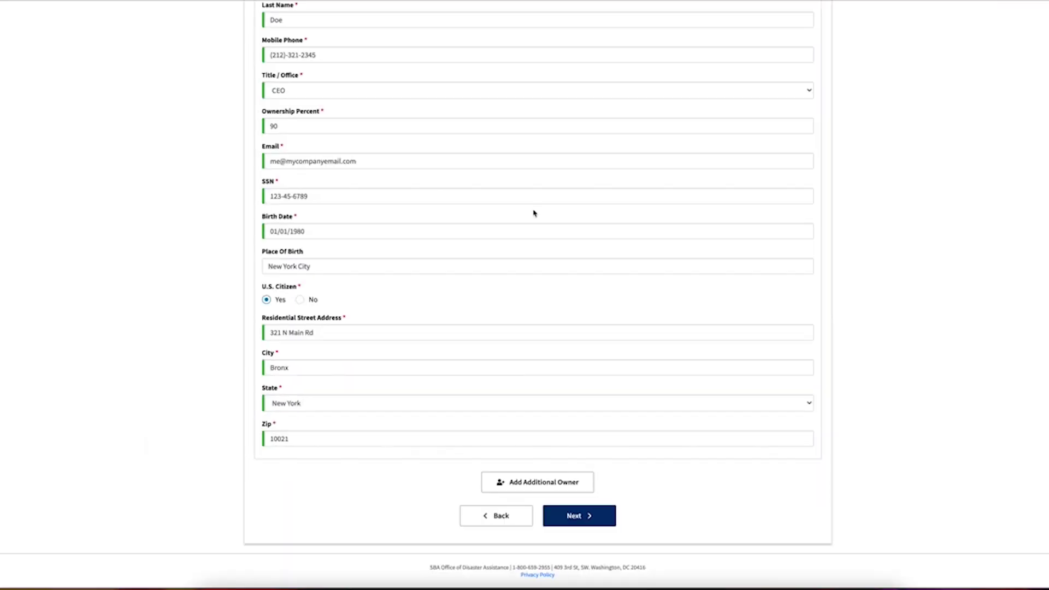
pyautogui.scroll(4, 551, 205)
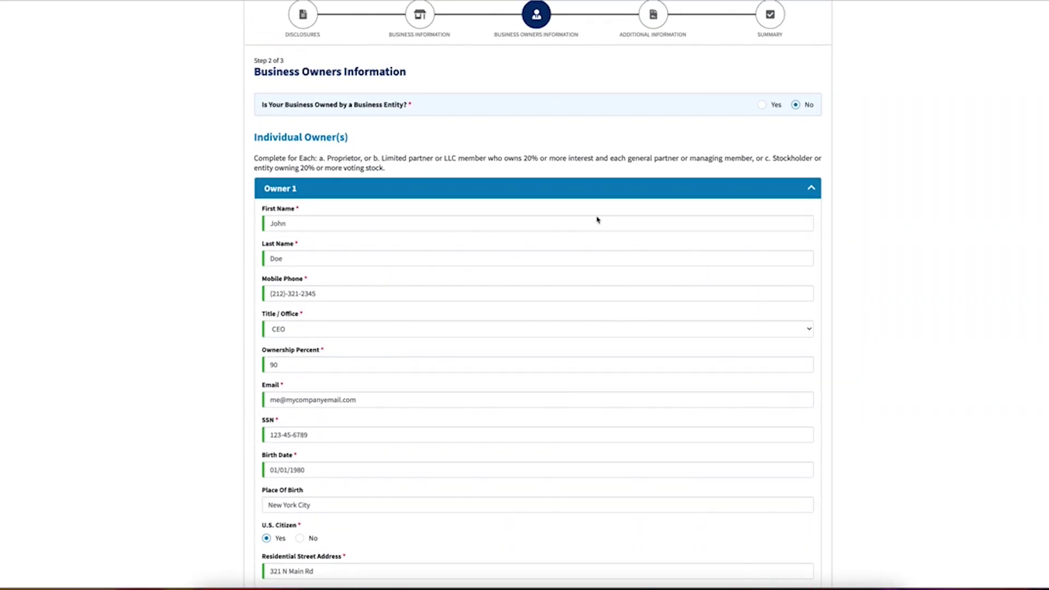
pyautogui.scroll(-2, 598, 218)
pyautogui.scroll(3, 558, 245)
pyautogui.scroll(-6, 463, 243)
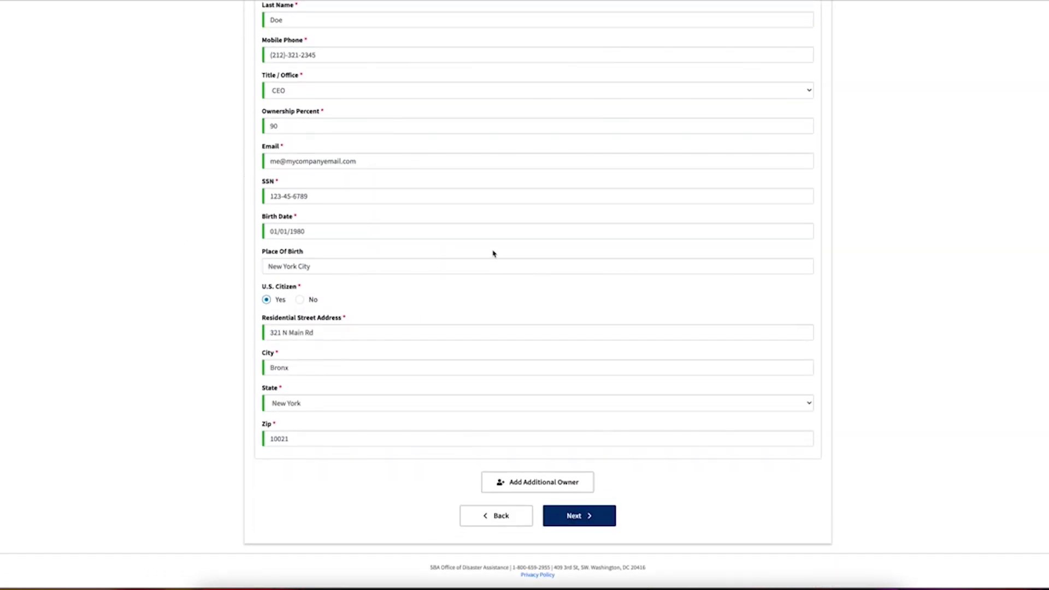
pyautogui.scroll(6, 491, 255)
pyautogui.scroll(-2, 469, 257)
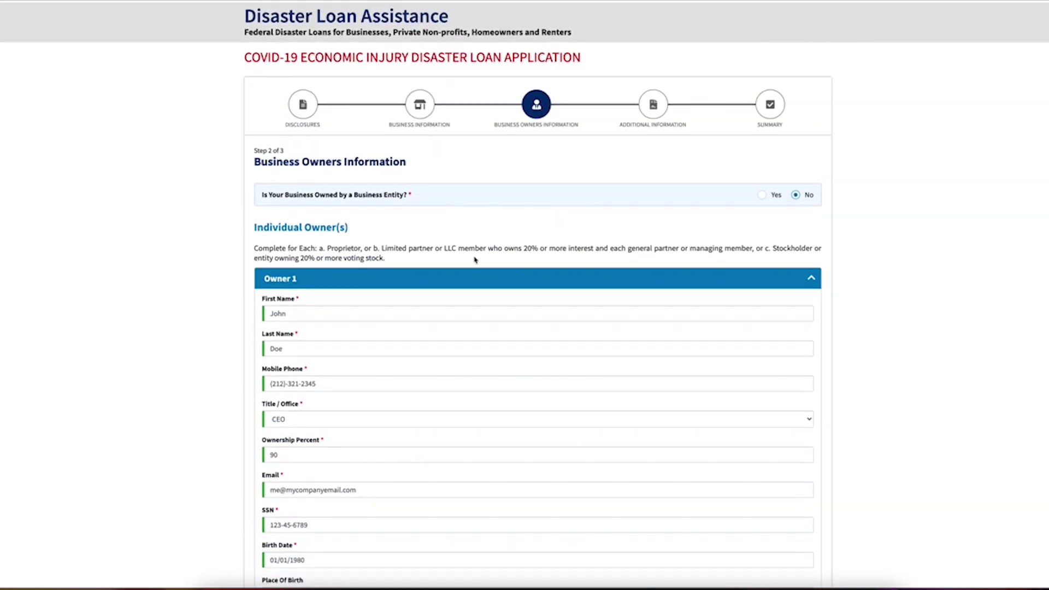
pyautogui.scroll(1, 468, 244)
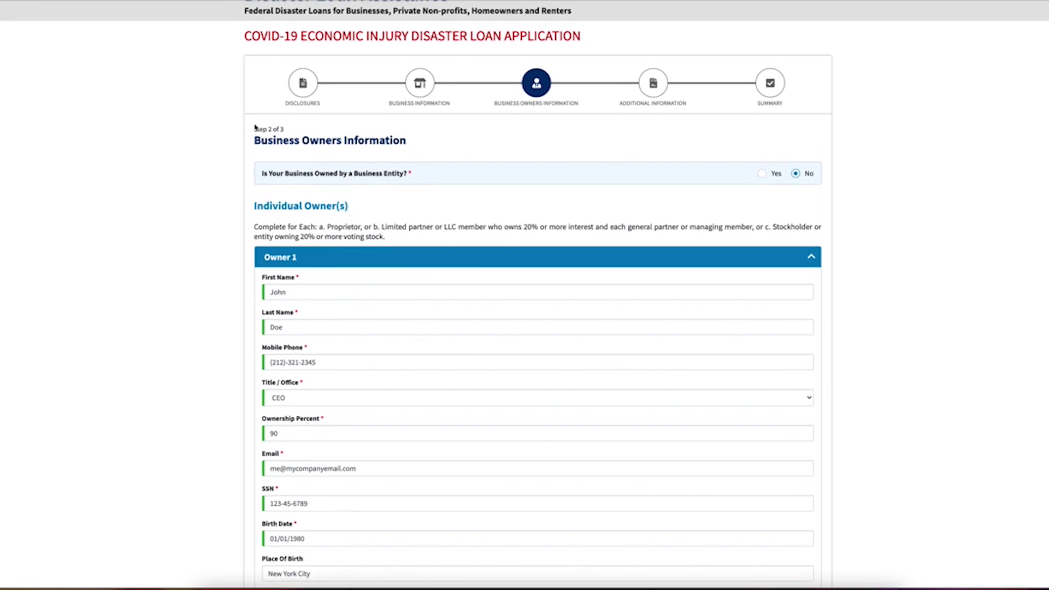
pyautogui.scroll(1, 280, 157)
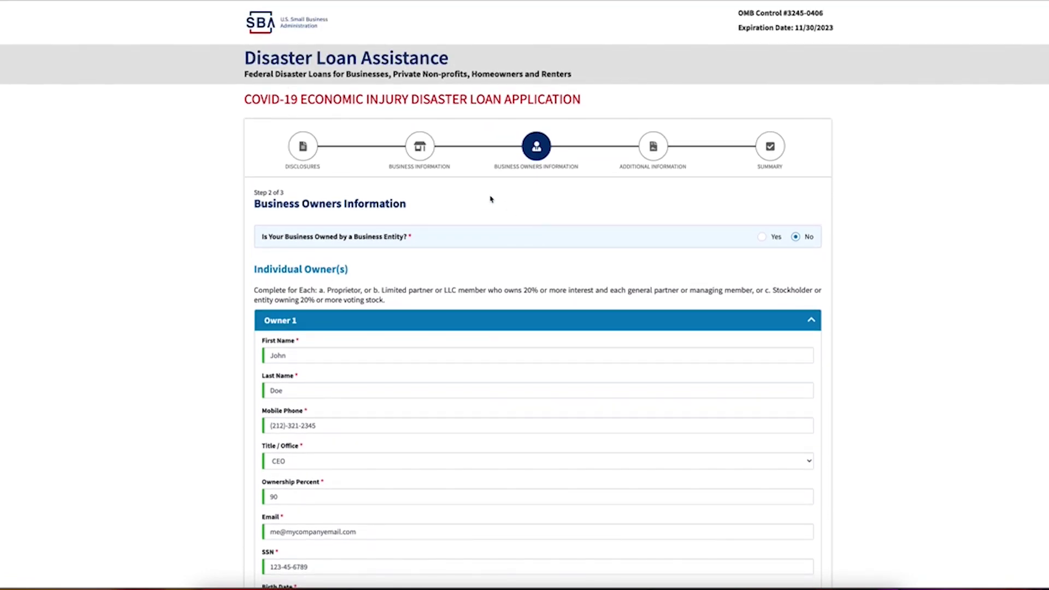
pyautogui.scroll(-6, 491, 199)
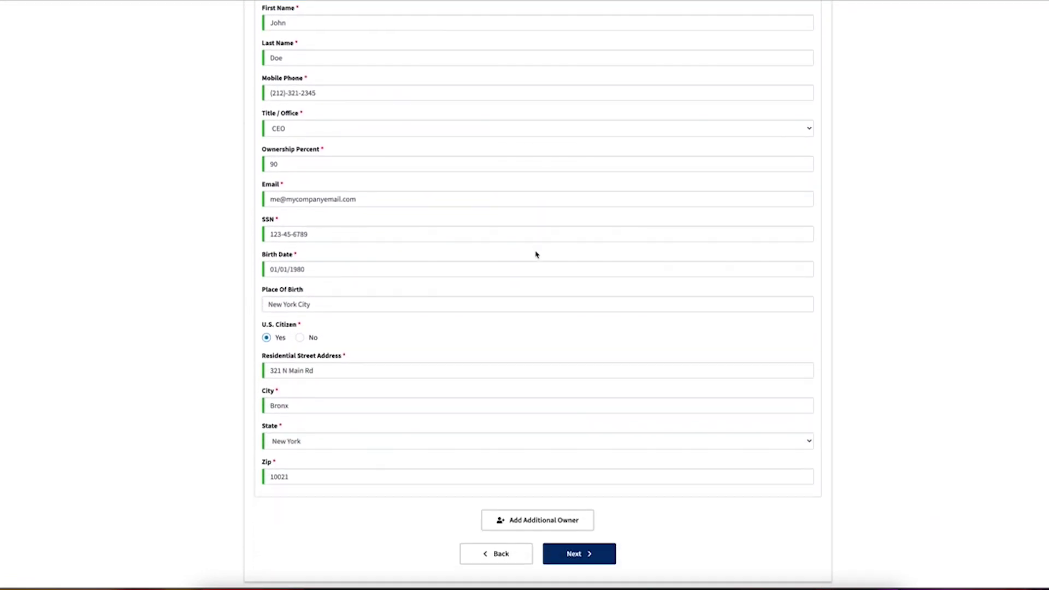
pyautogui.scroll(7, 536, 255)
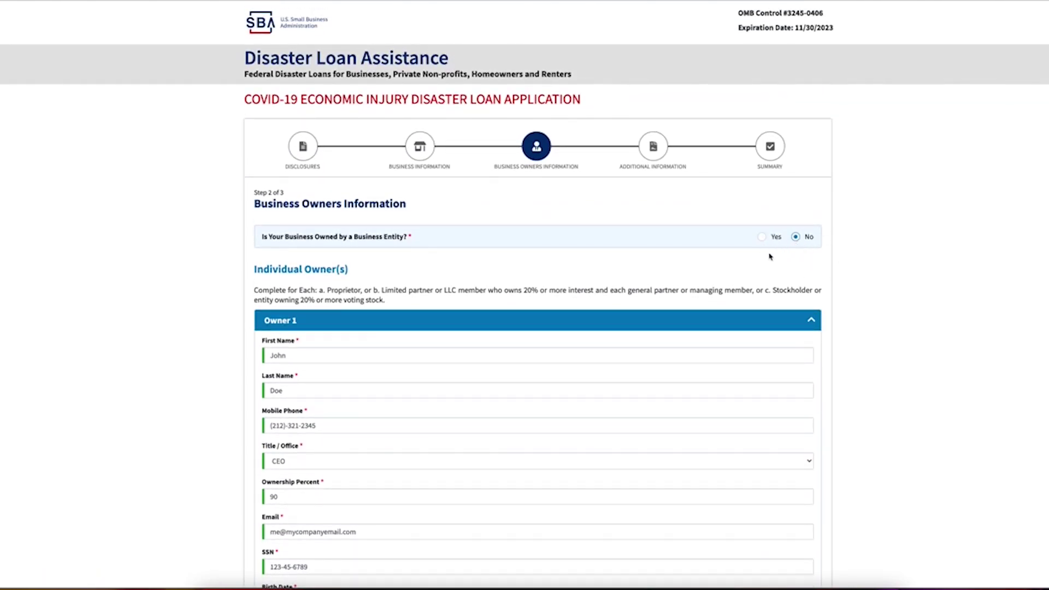
pyautogui.scroll(-1, 775, 241)
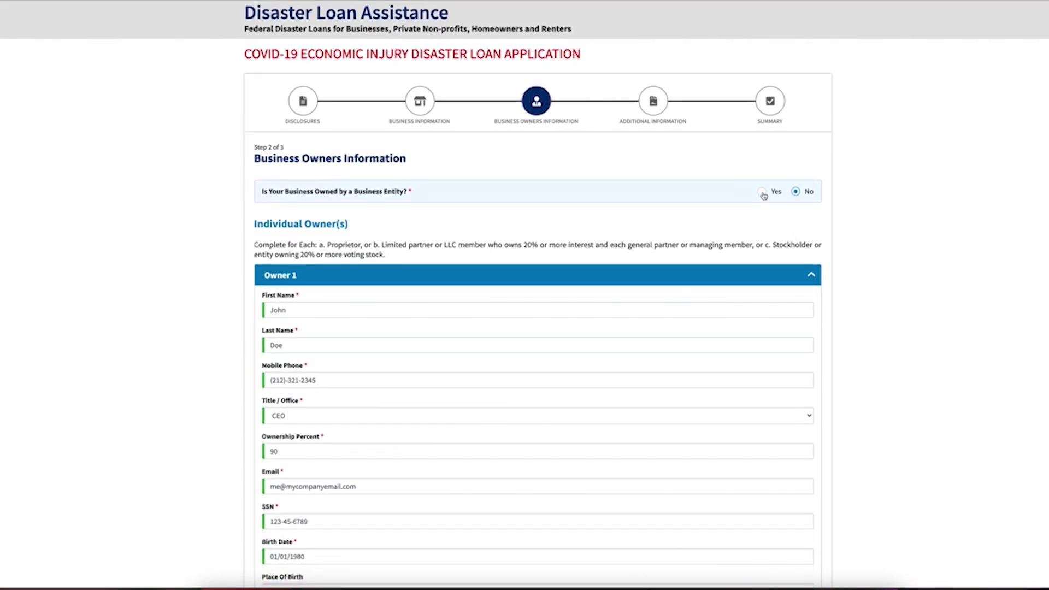
# Answer Yes to business entity ownership to examine the Business Applicant Parent Entity fields, and set the answer back to No
pyautogui.click(763, 192)
pyautogui.scroll(-4, 729, 291)
pyautogui.scroll(-5, 536, 313)
pyautogui.scroll(7, 525, 274)
pyautogui.scroll(3, 506, 255)
pyautogui.scroll(-4, 335, 274)
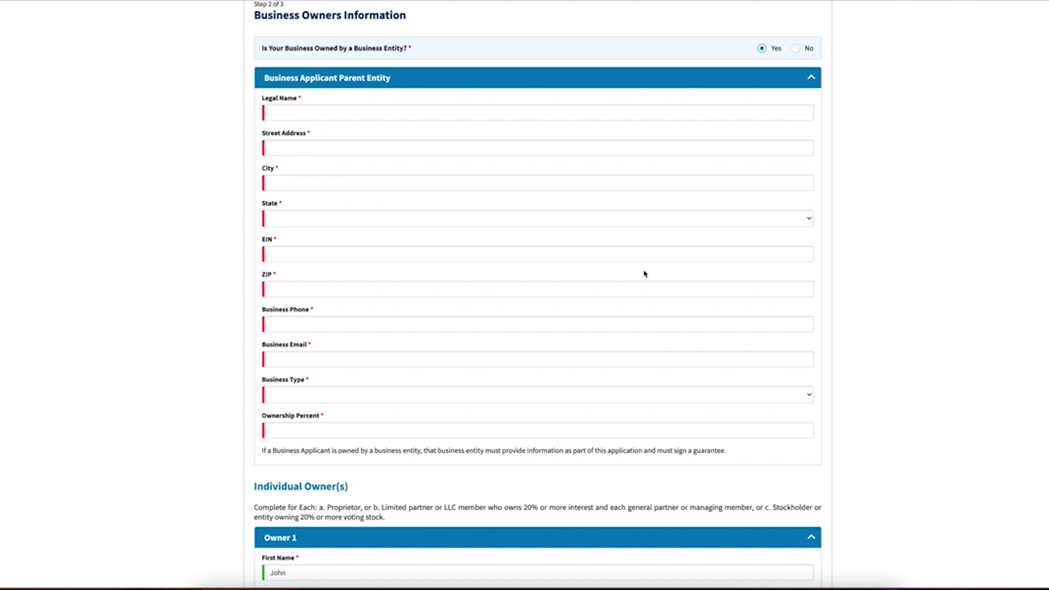
pyautogui.click(797, 48)
# Check the Owner 1 details once more and continue to the Additional Information section
pyautogui.scroll(-1, 744, 218)
pyautogui.scroll(-1, 647, 175)
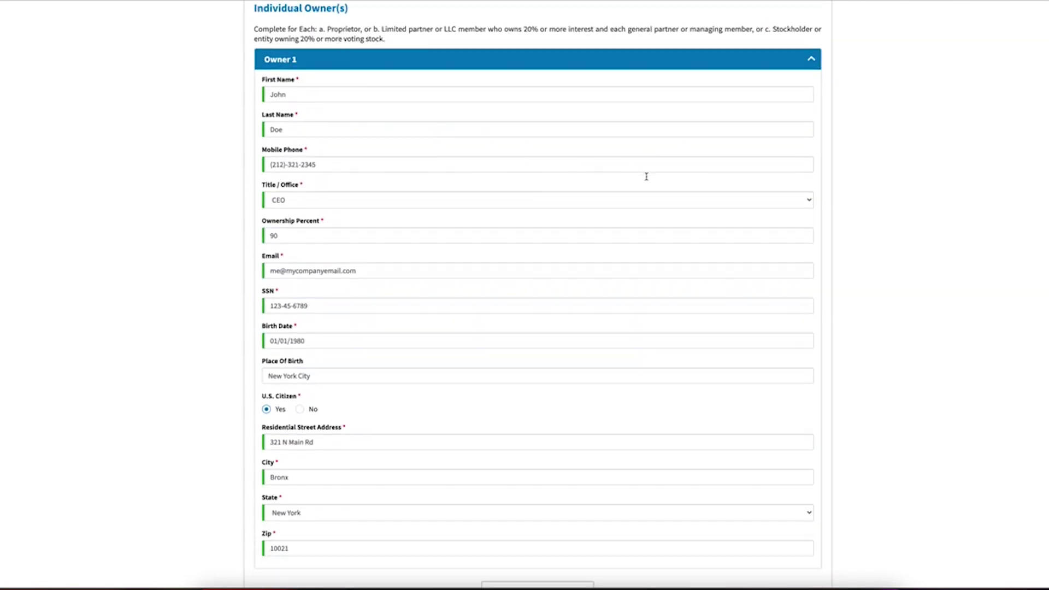
pyautogui.scroll(1, 780, 82)
pyautogui.scroll(2, 779, 82)
pyautogui.scroll(-5, 552, 173)
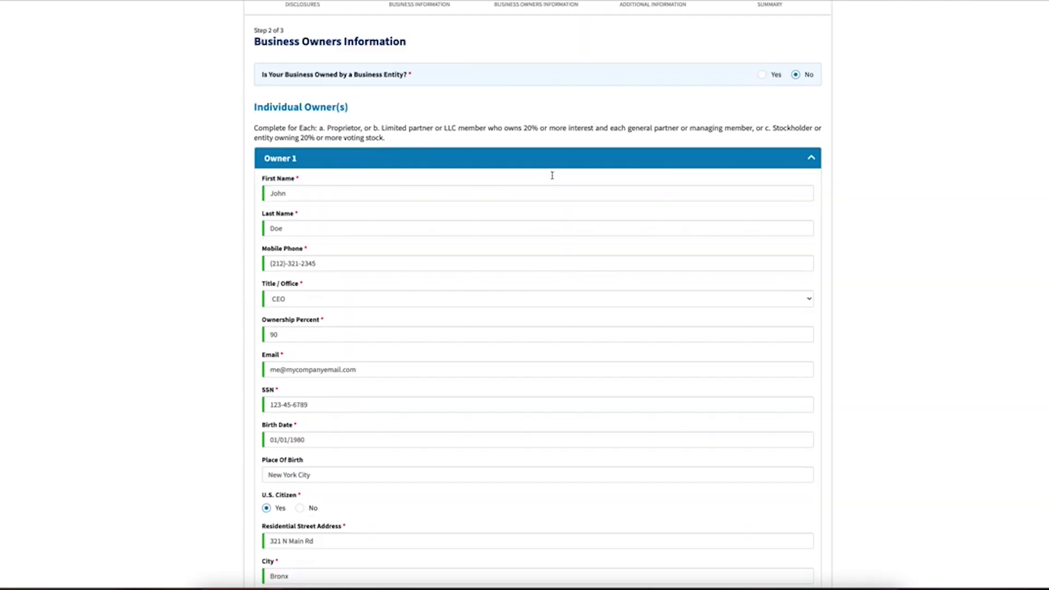
pyautogui.click(595, 522)
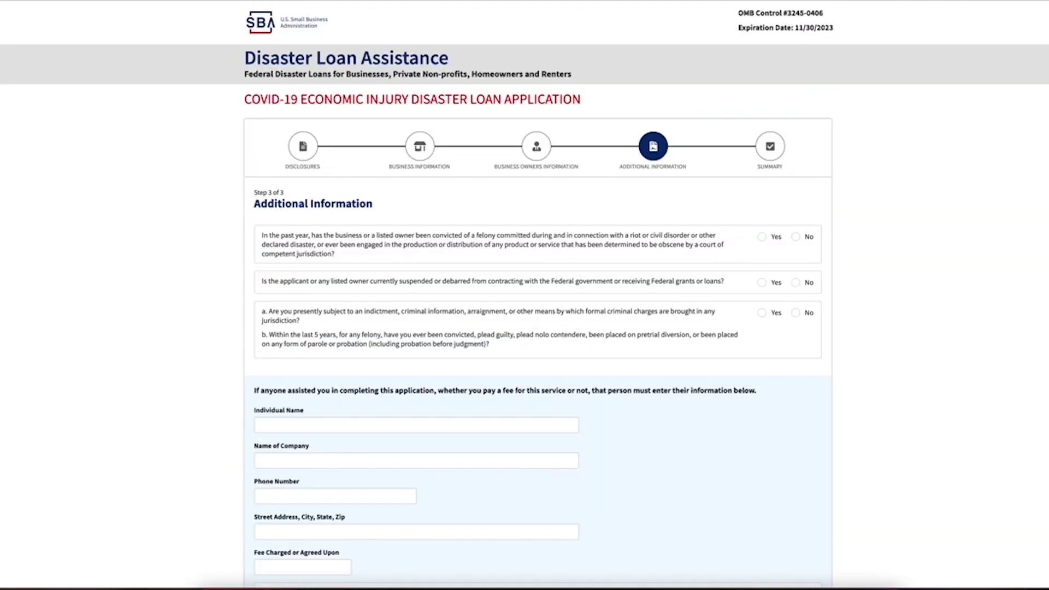
# Answer No to the three Additional Information questions on disaster-related felonies or obscene products, federal suspension or debarment, and criminal charges or convictions
pyautogui.scroll(-1, 580, 281)
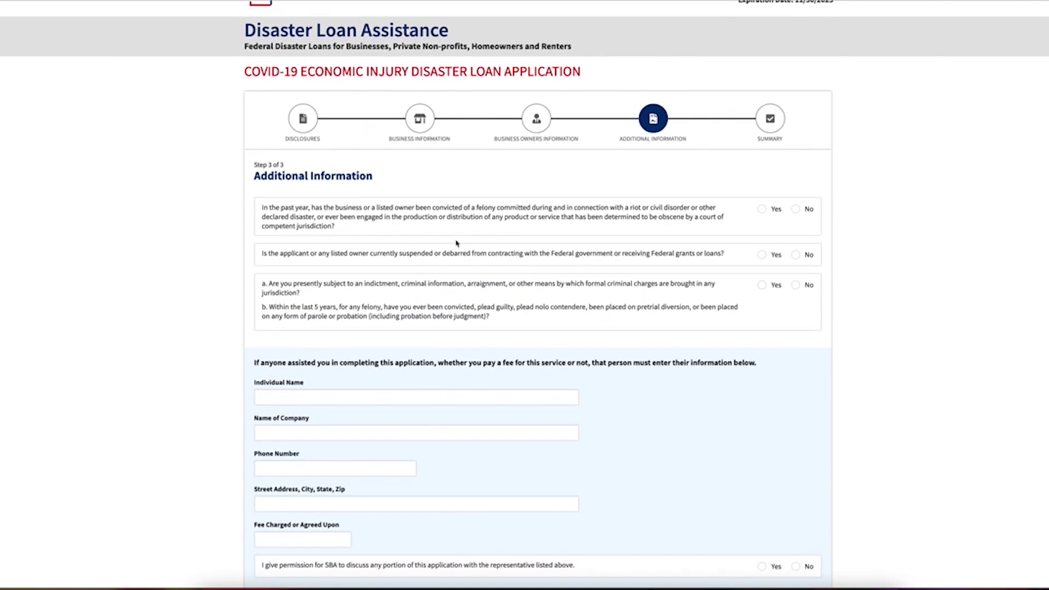
pyautogui.scroll(-3, 546, 164)
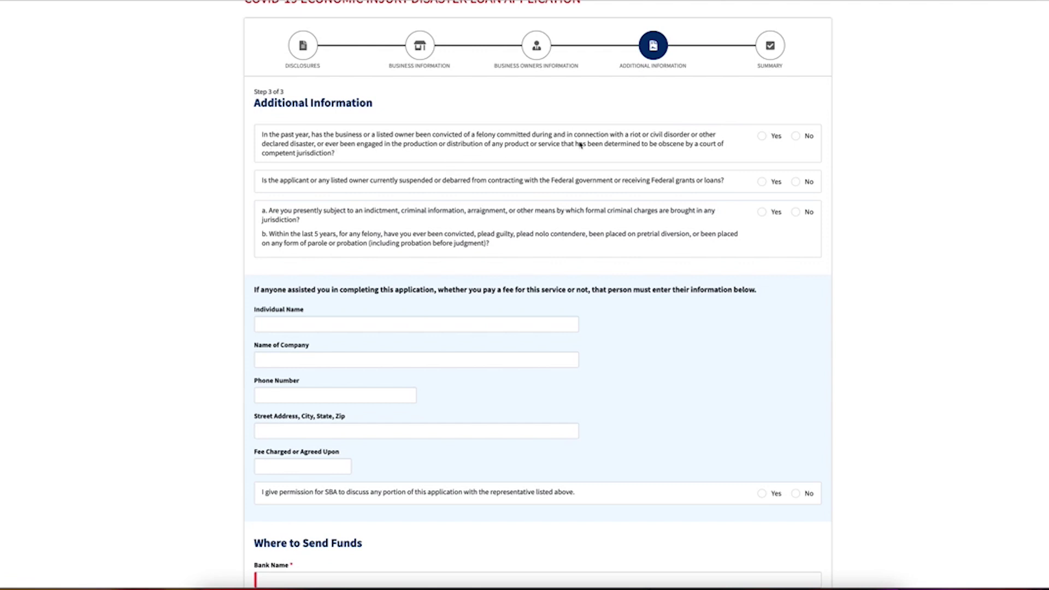
pyautogui.click(802, 141)
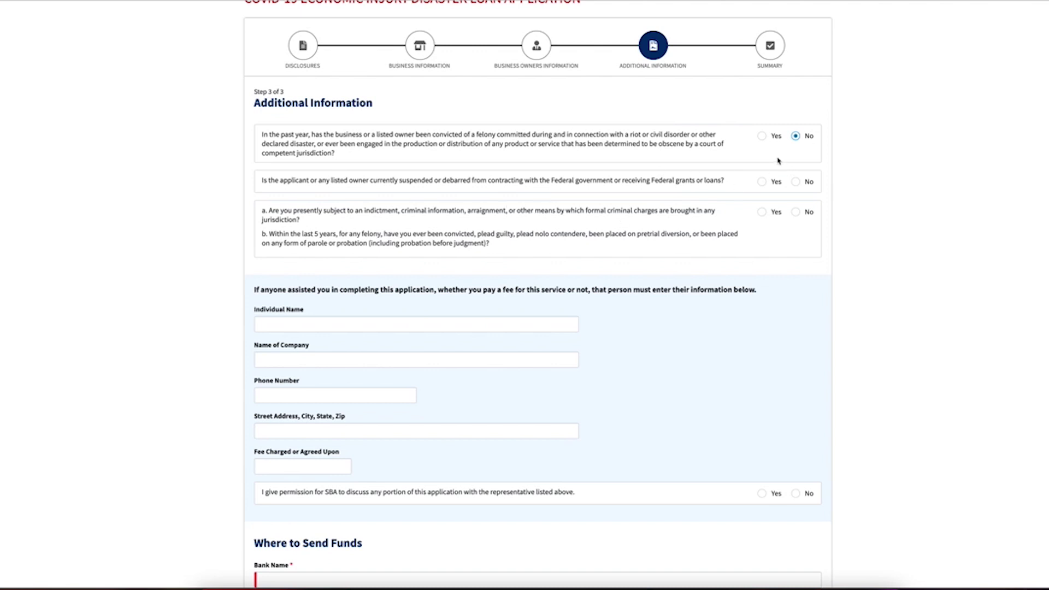
pyautogui.click(796, 182)
pyautogui.click(798, 214)
# Examine the blank fields for anyone who assisted with the application, the Where to Send Funds bank fields, and the certification text
pyautogui.scroll(-1, 698, 213)
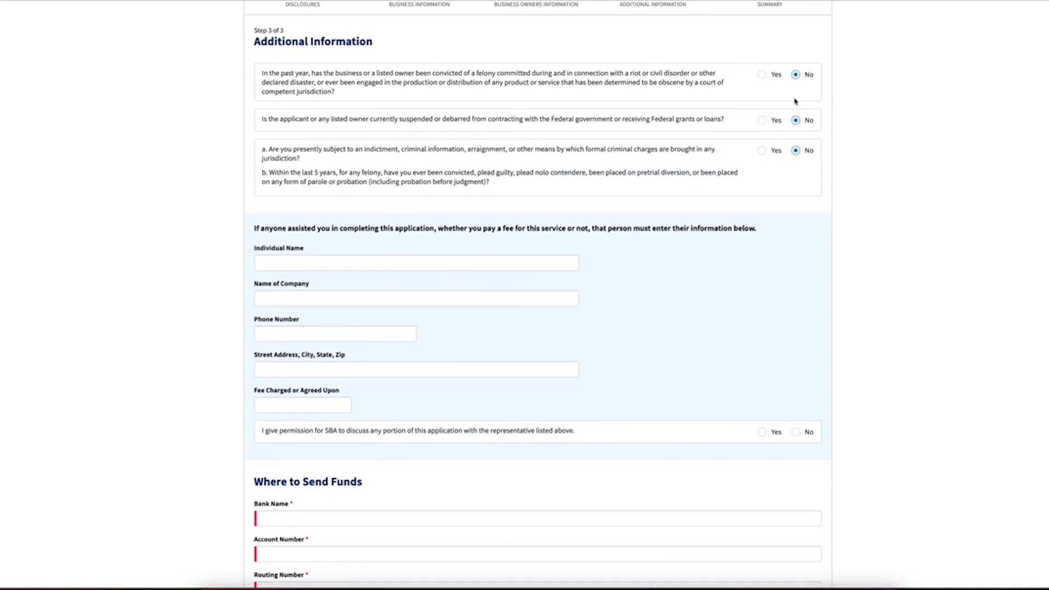
pyautogui.scroll(-1, 623, 150)
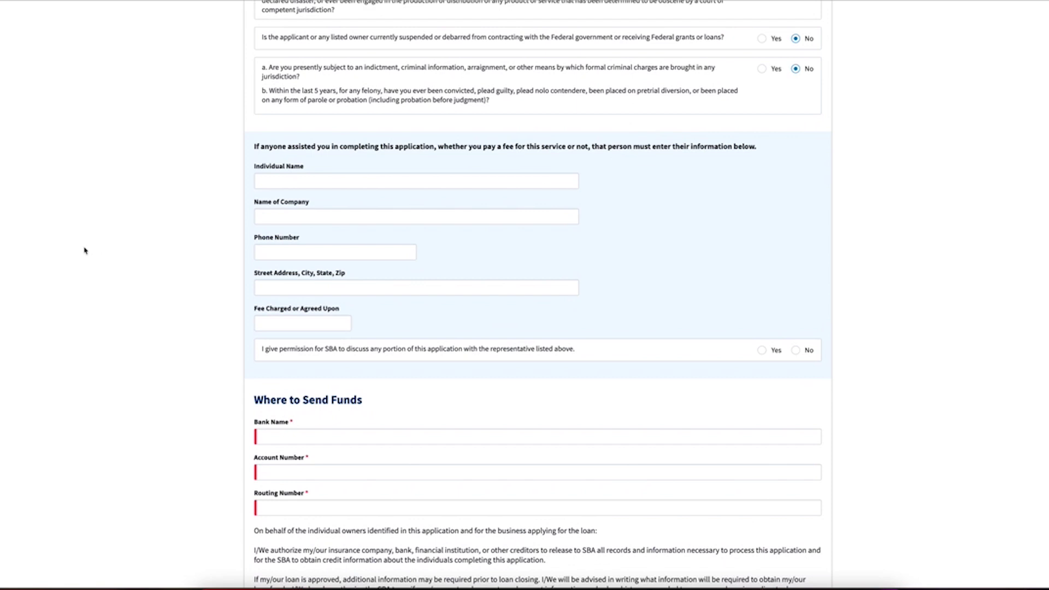
pyautogui.scroll(-1, 537, 295)
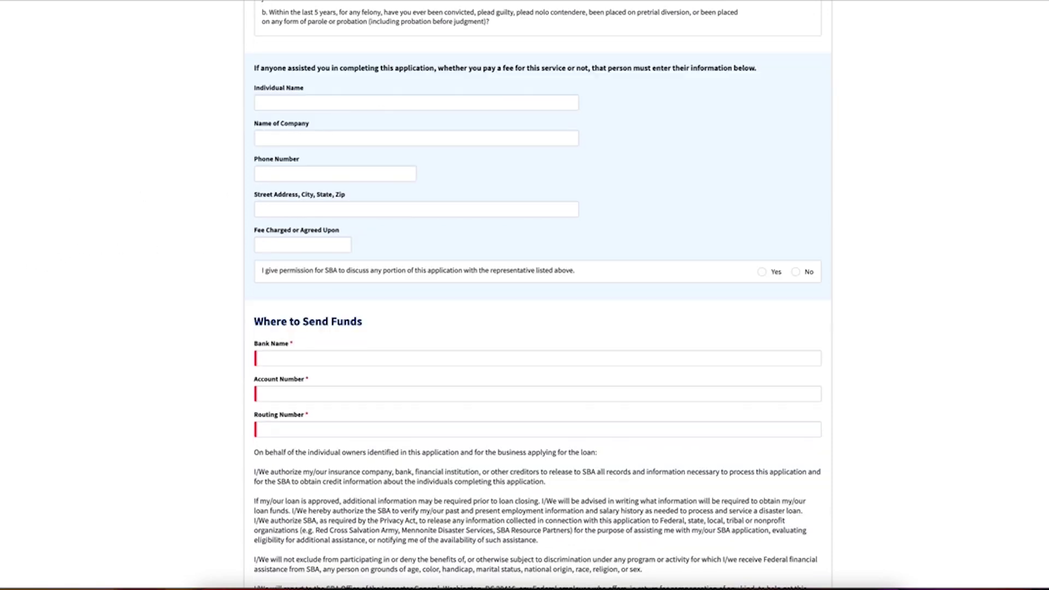
pyautogui.scroll(1, 349, 175)
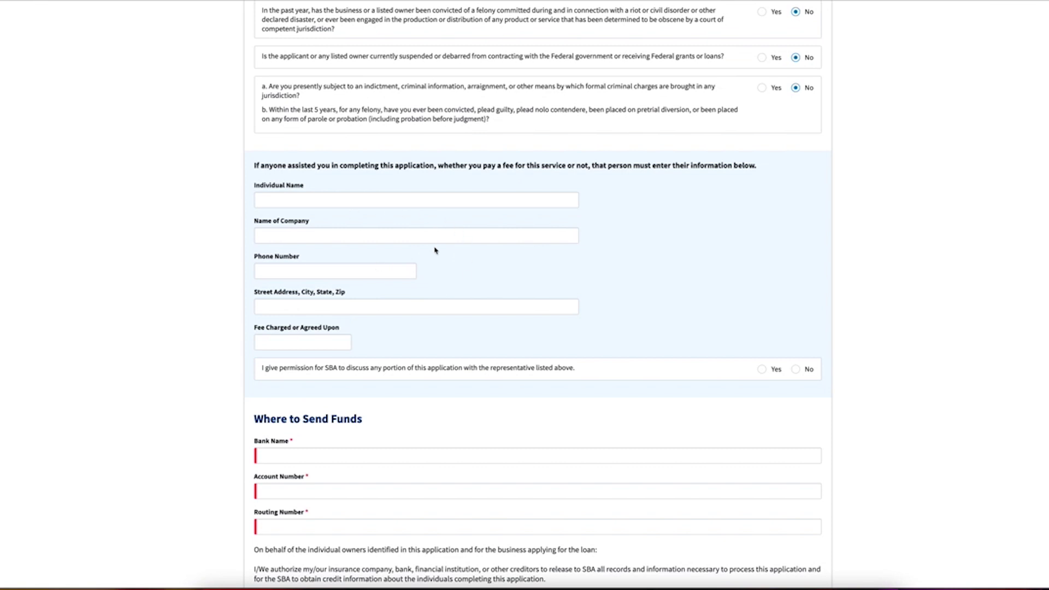
pyautogui.scroll(-1, 477, 202)
pyautogui.scroll(1, 452, 213)
pyautogui.scroll(1, 500, 182)
pyautogui.scroll(-1, 556, 280)
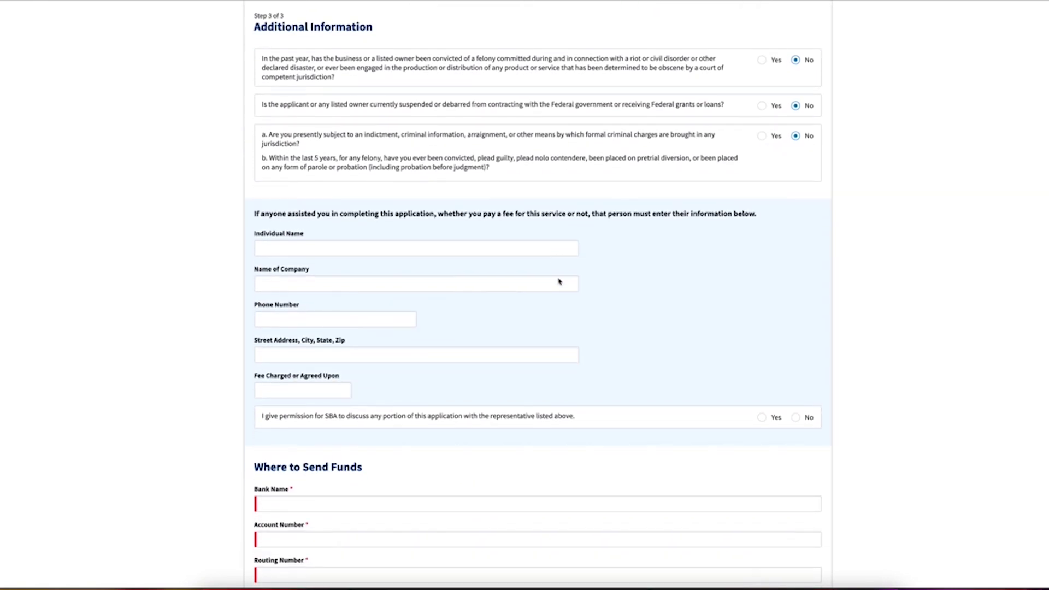
pyautogui.scroll(-2, 574, 217)
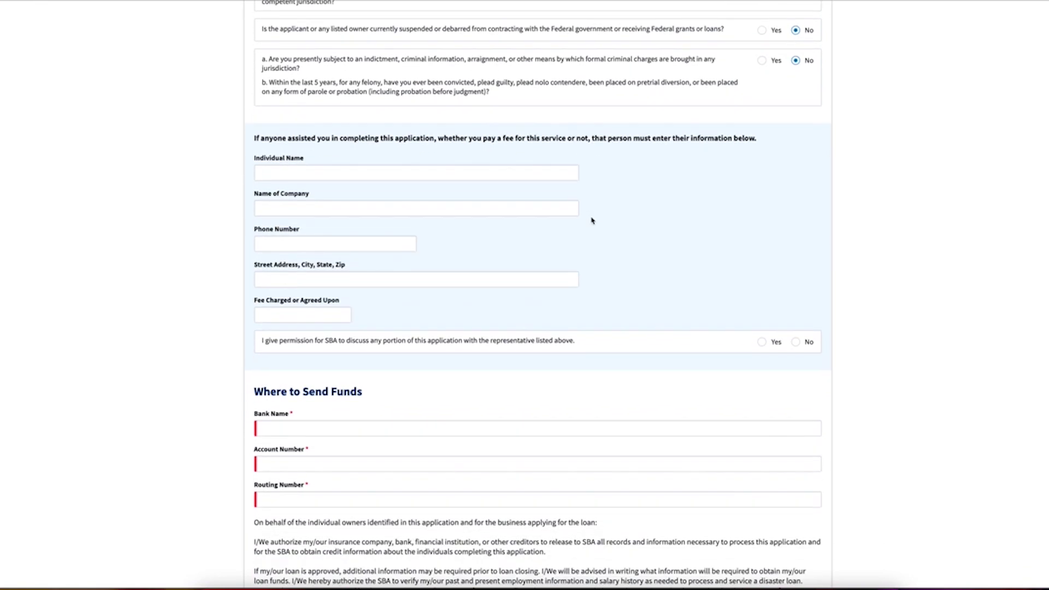
pyautogui.scroll(1, 640, 176)
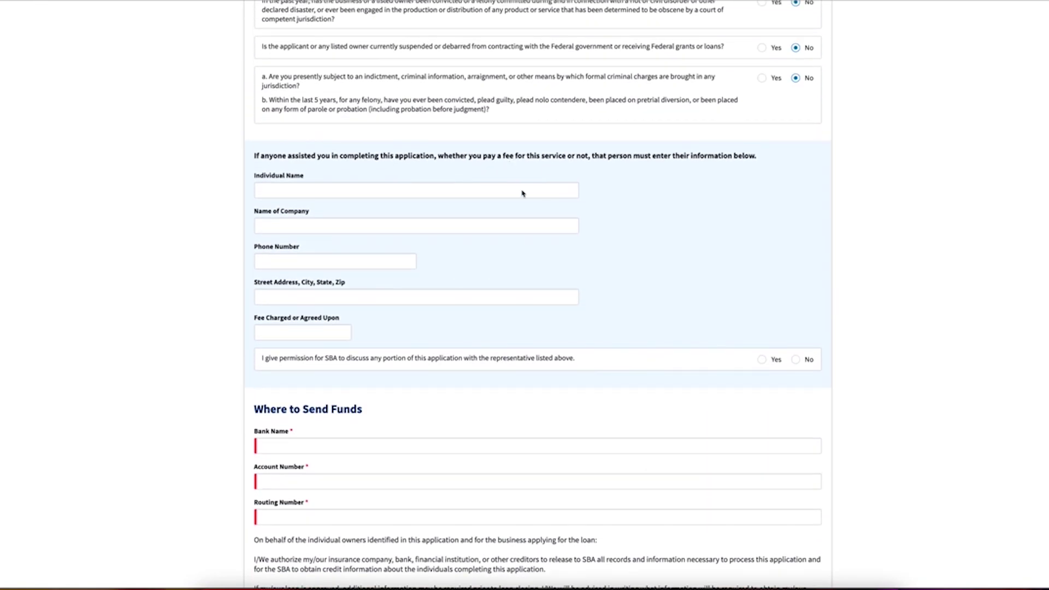
pyautogui.scroll(-2, 585, 208)
pyautogui.scroll(1, 520, 159)
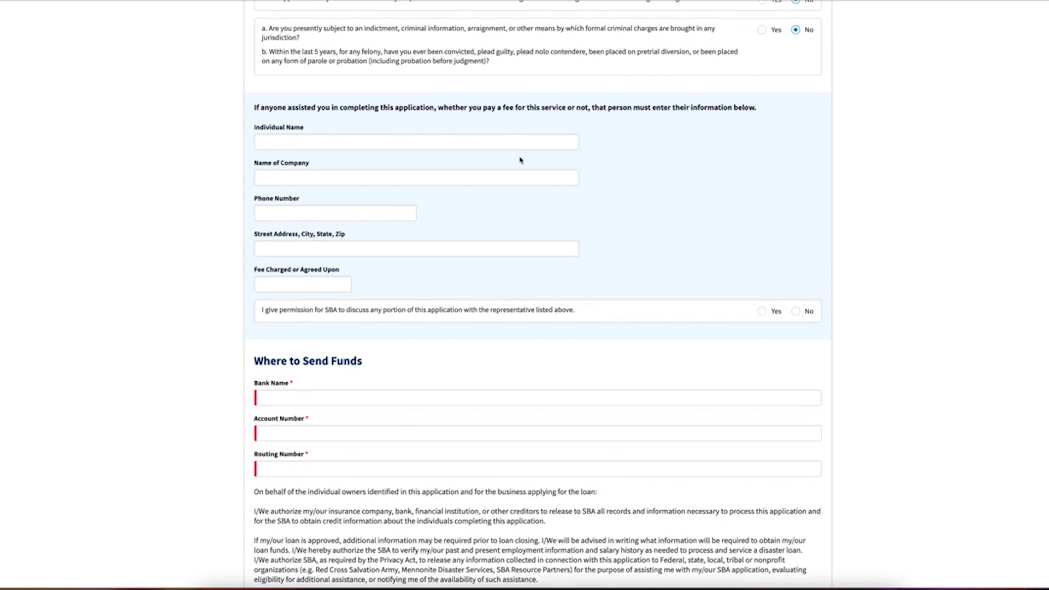
pyautogui.scroll(-1, 408, 171)
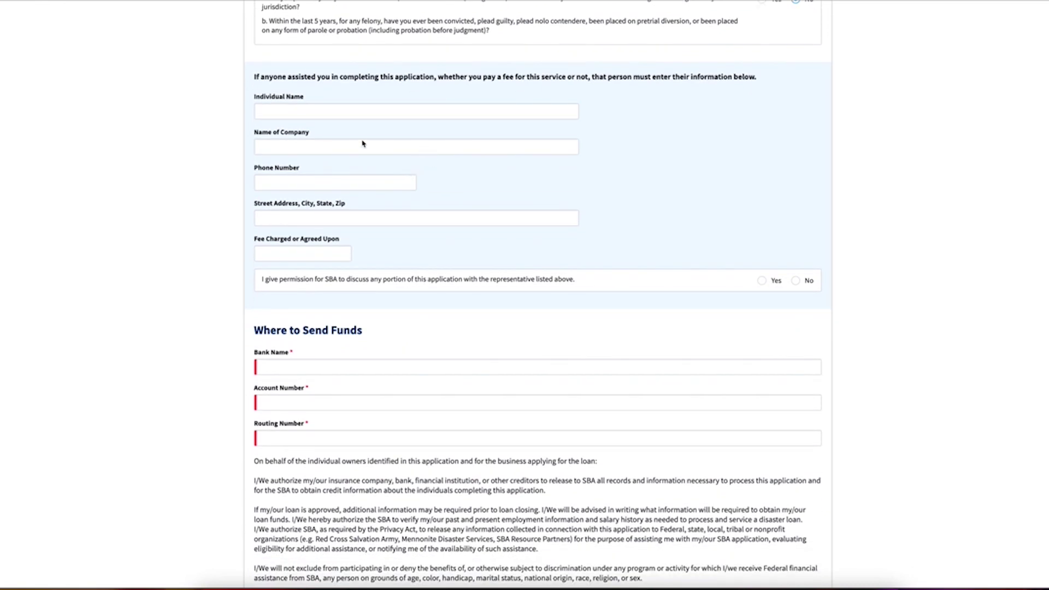
pyautogui.scroll(-5, 481, 175)
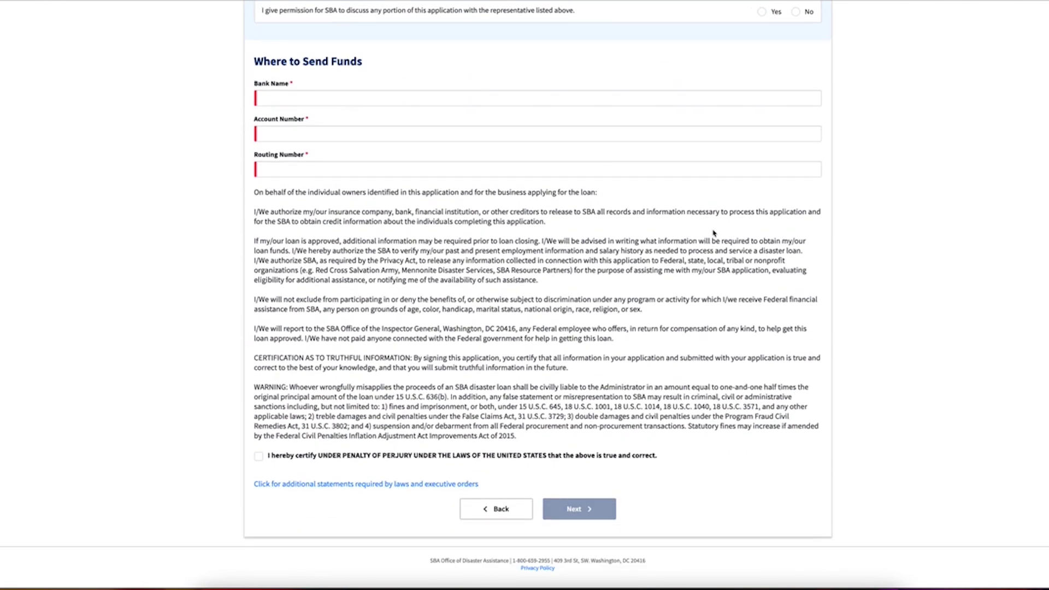
# Review the Additional Information answers, assistance fields, Where to Send Funds bank details and perjury certification, and continue to the Summary section
pyautogui.scroll(2, 451, 154)
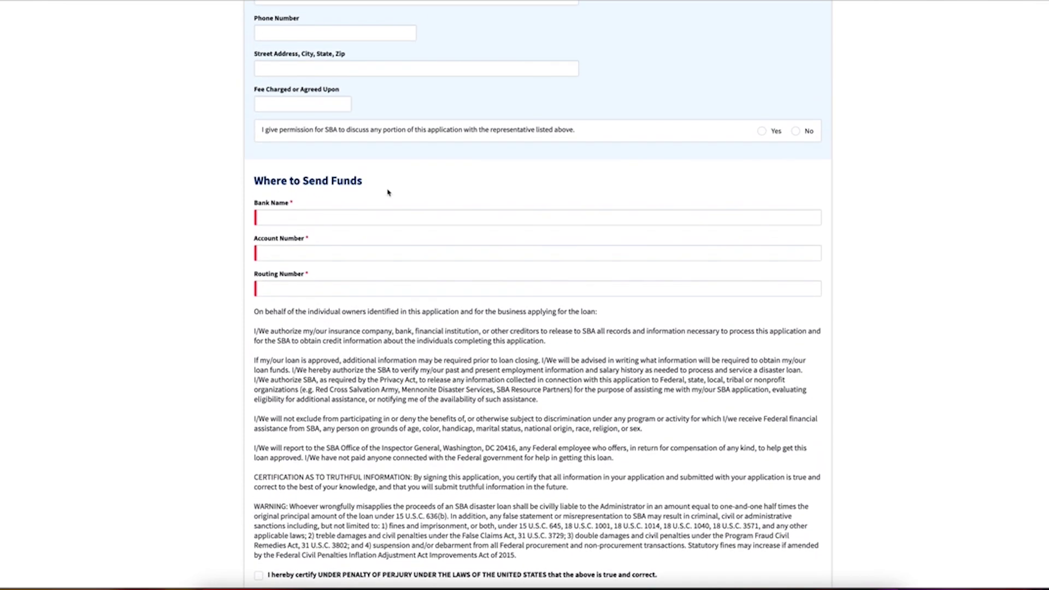
pyautogui.scroll(-2, 408, 246)
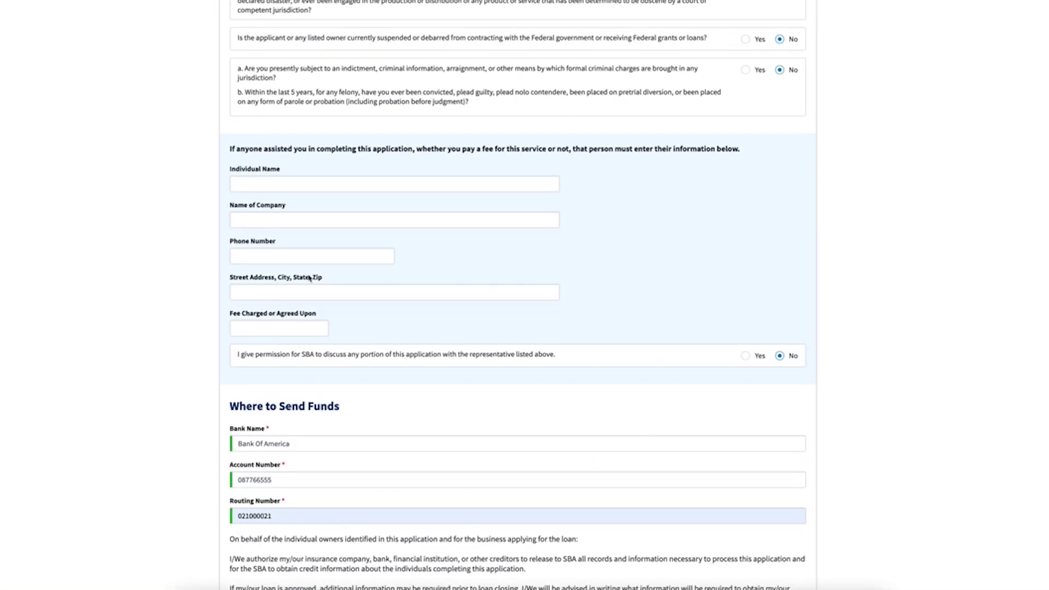
pyautogui.scroll(4, 333, 276)
pyautogui.scroll(1, 332, 276)
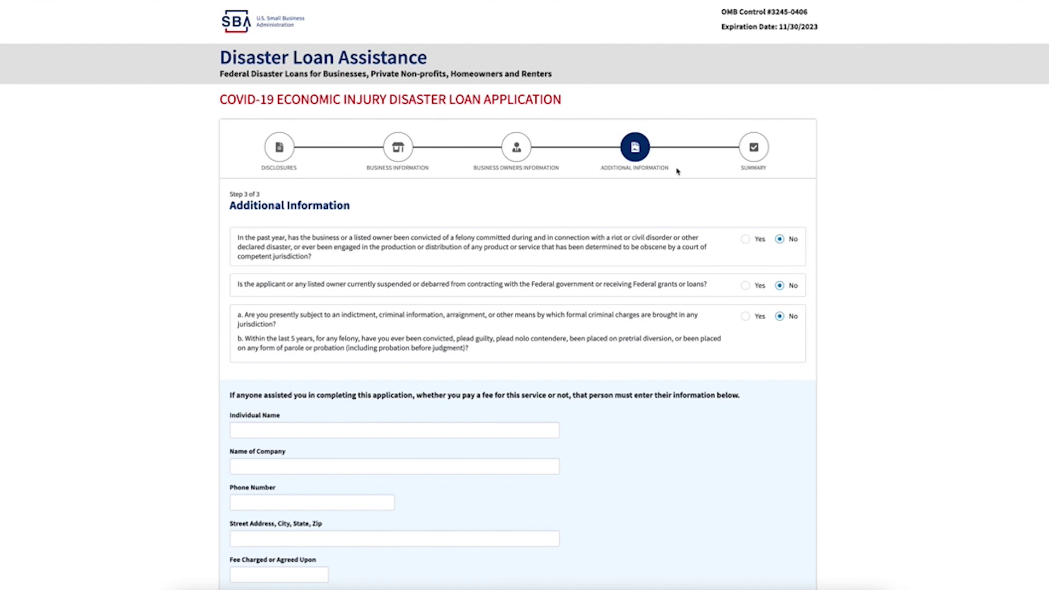
pyautogui.scroll(-4, 620, 183)
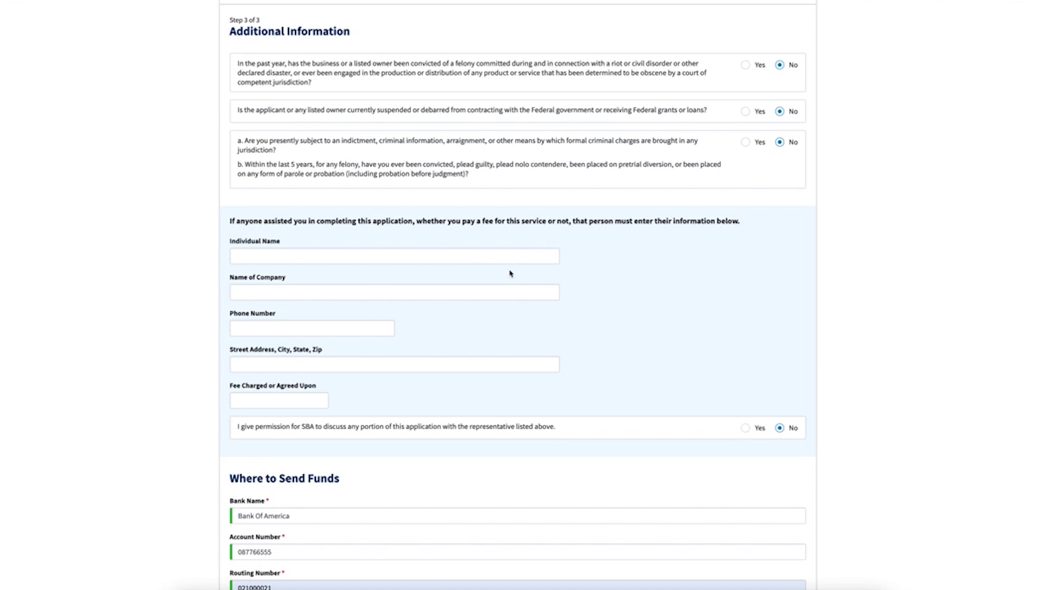
pyautogui.scroll(-5, 503, 223)
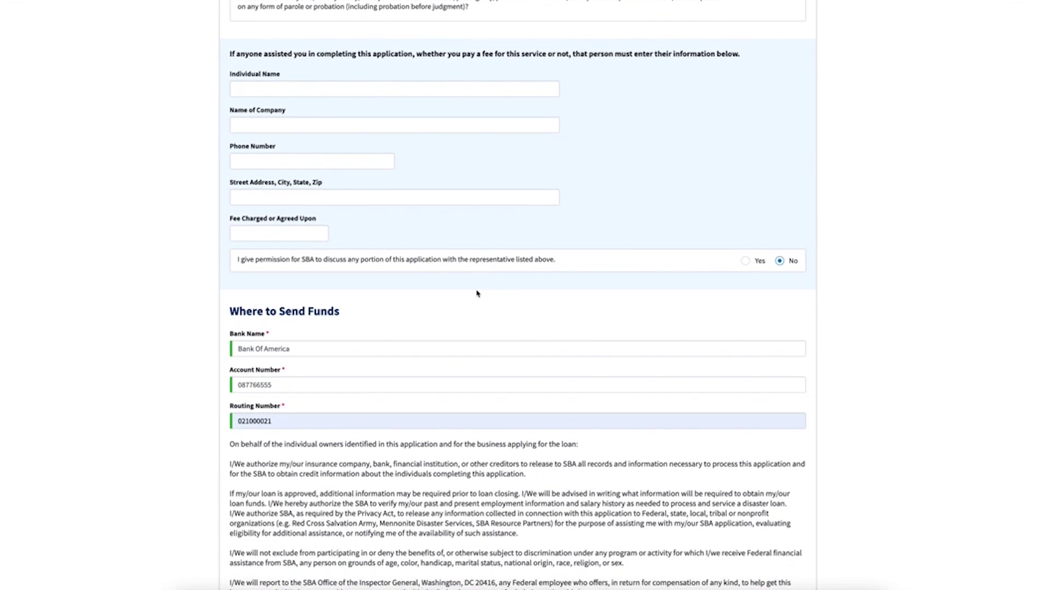
pyautogui.scroll(-1, 492, 286)
pyautogui.moveTo(293, 229); pyautogui.dragTo(217, 238)
pyautogui.click(280, 282)
pyautogui.scroll(-3, 279, 282)
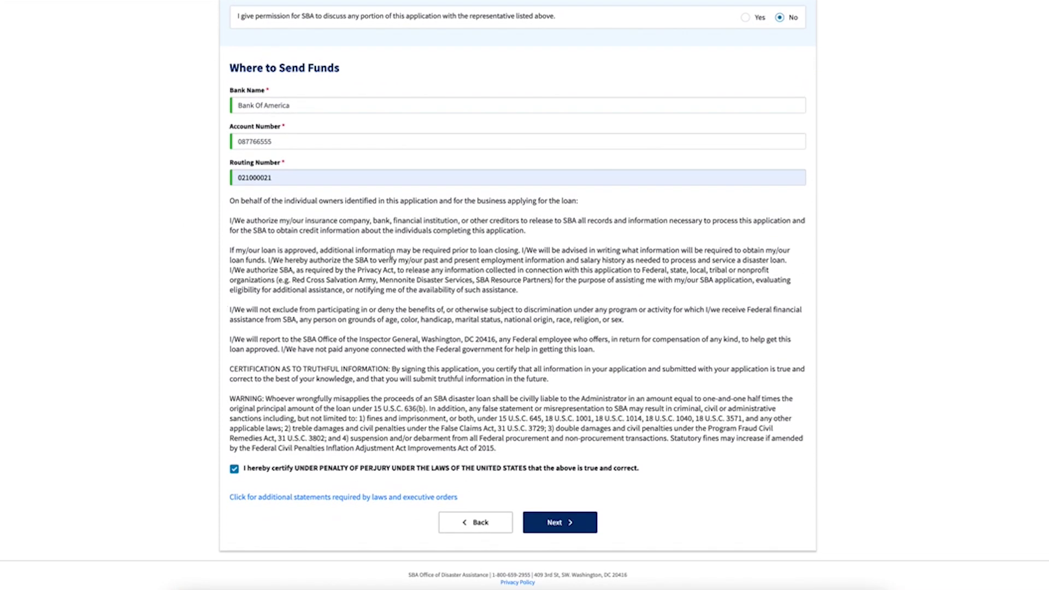
pyautogui.click(562, 526)
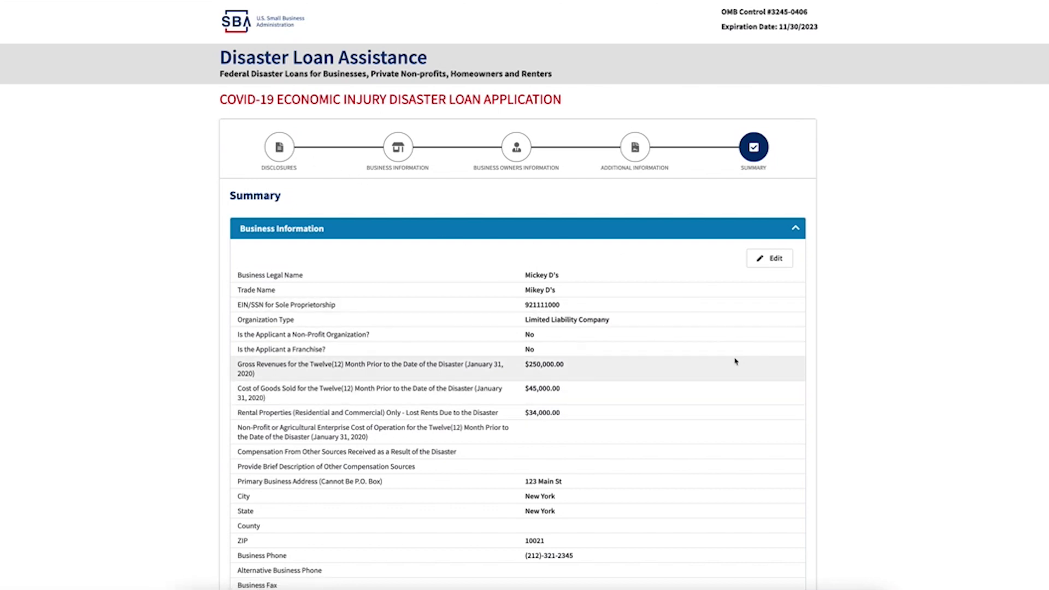
# Look through the application summary and complete the reCAPTCHA check that unlocks submission
pyautogui.scroll(-6, 737, 360)
pyautogui.scroll(-8, 704, 385)
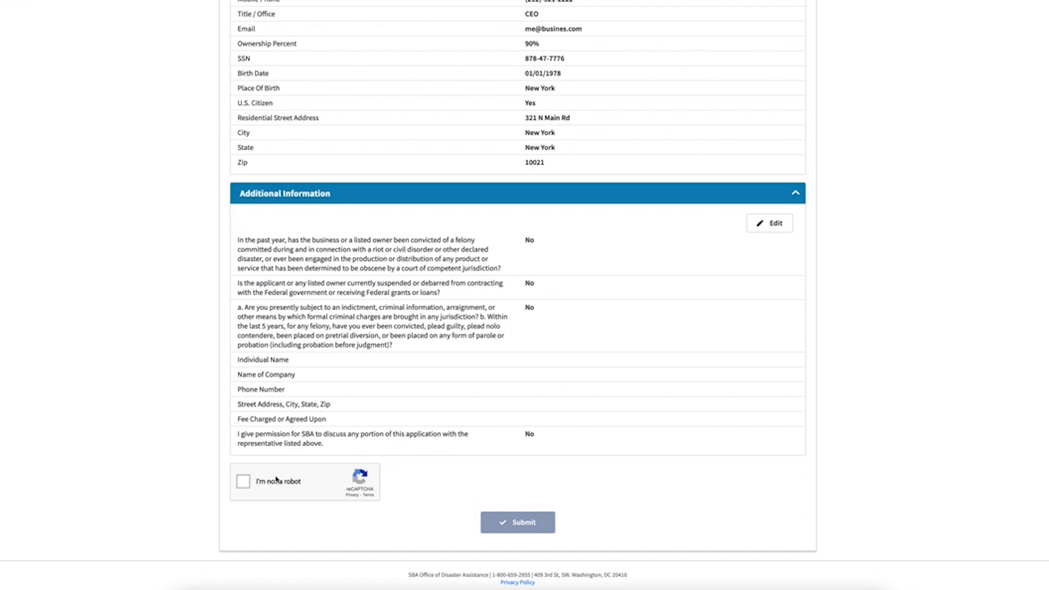
pyautogui.click(242, 484)
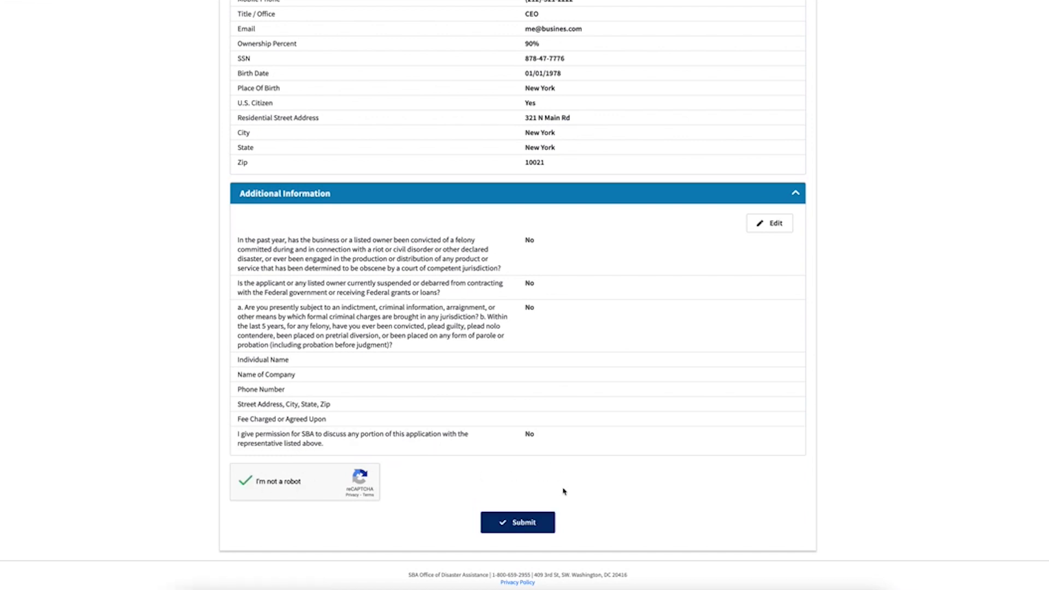
# Review the summary's Additional Information, Business Owners Information and Business Information sections once more before submission
pyautogui.scroll(5, 546, 408)
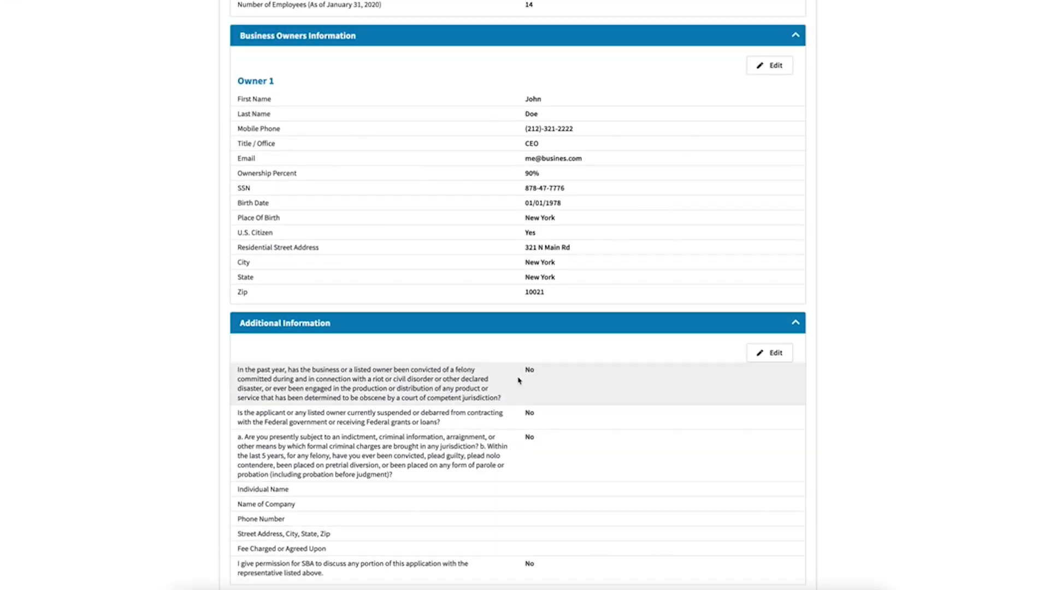
pyautogui.scroll(7, 497, 363)
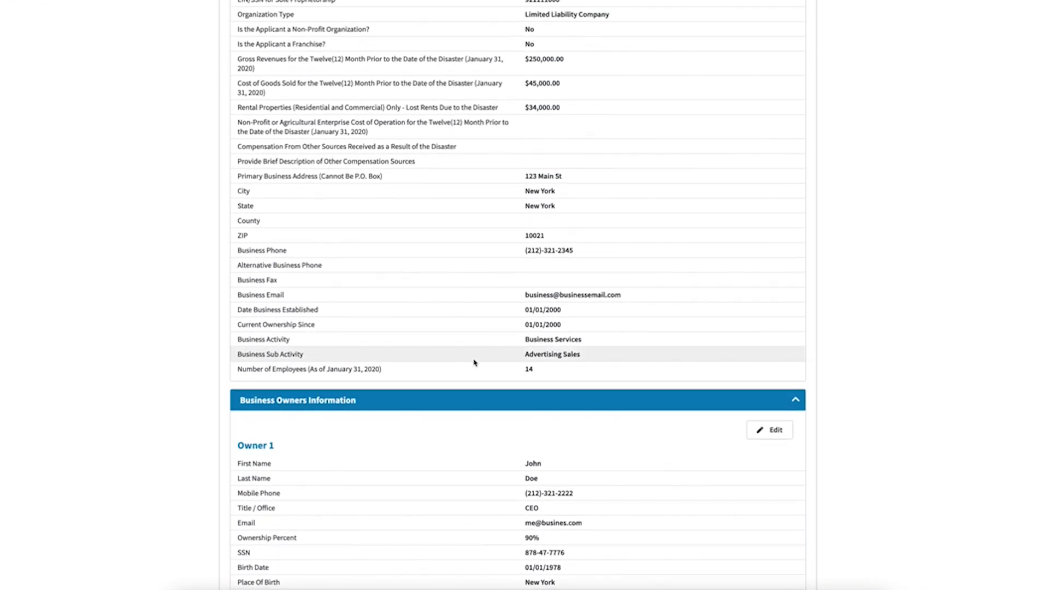
pyautogui.scroll(2, 474, 363)
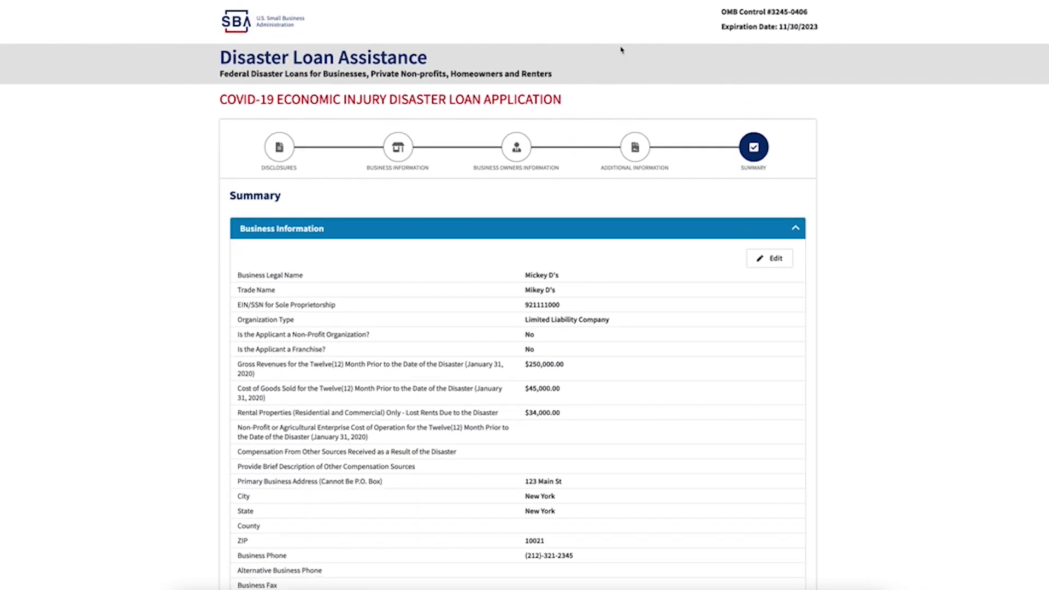
pyautogui.scroll(-5, 417, 232)
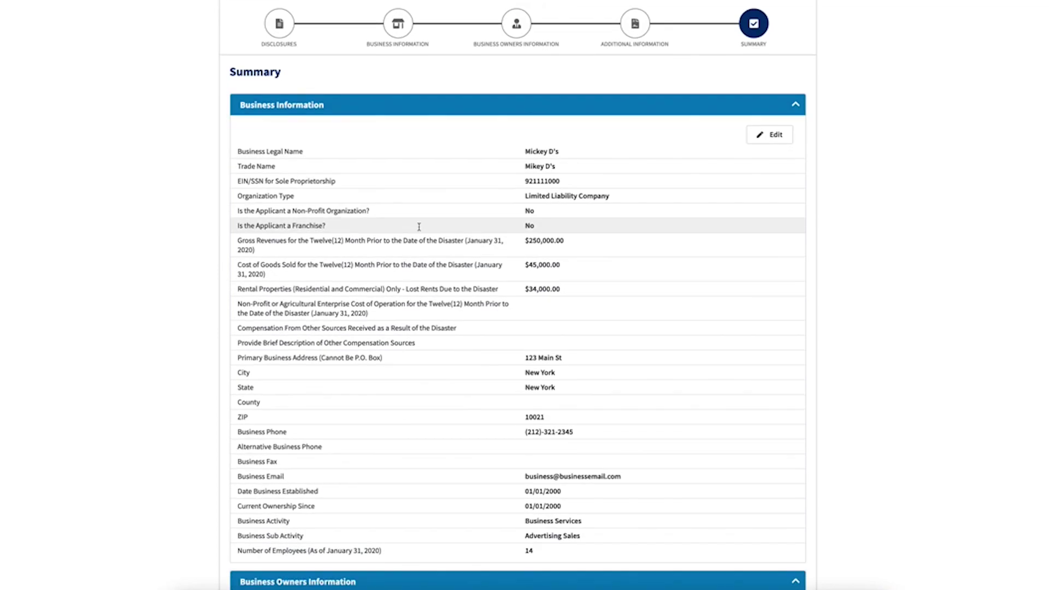
pyautogui.scroll(4, 435, 227)
pyautogui.scroll(1, 435, 226)
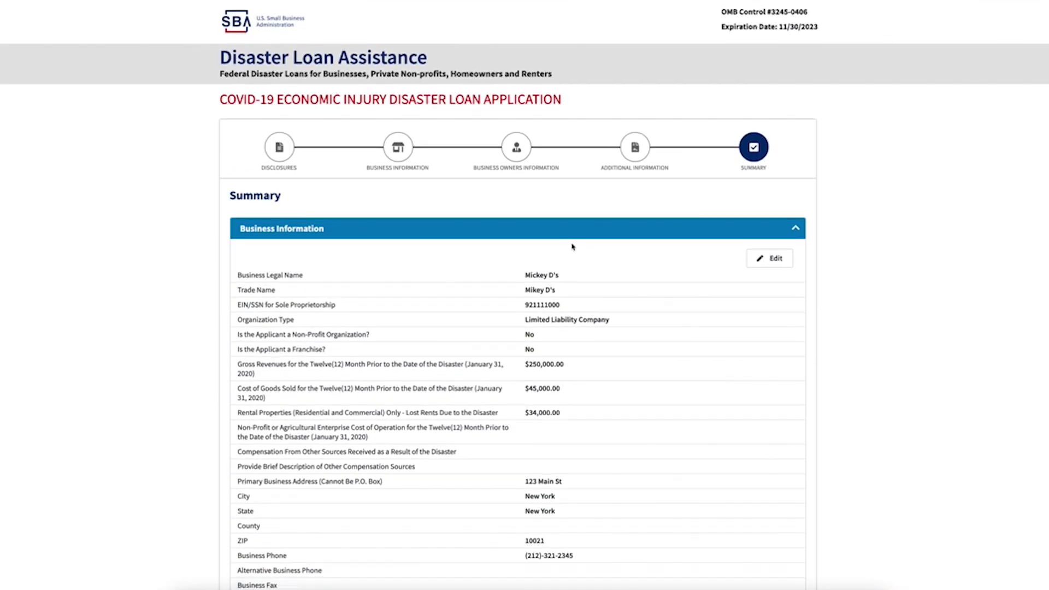
# Highlight the OMB control number and the form's expiration date in the page header
pyautogui.moveTo(811, 13); pyautogui.dragTo(759, 26)
pyautogui.click(827, 31)
pyautogui.moveTo(828, 31); pyautogui.dragTo(790, 27)
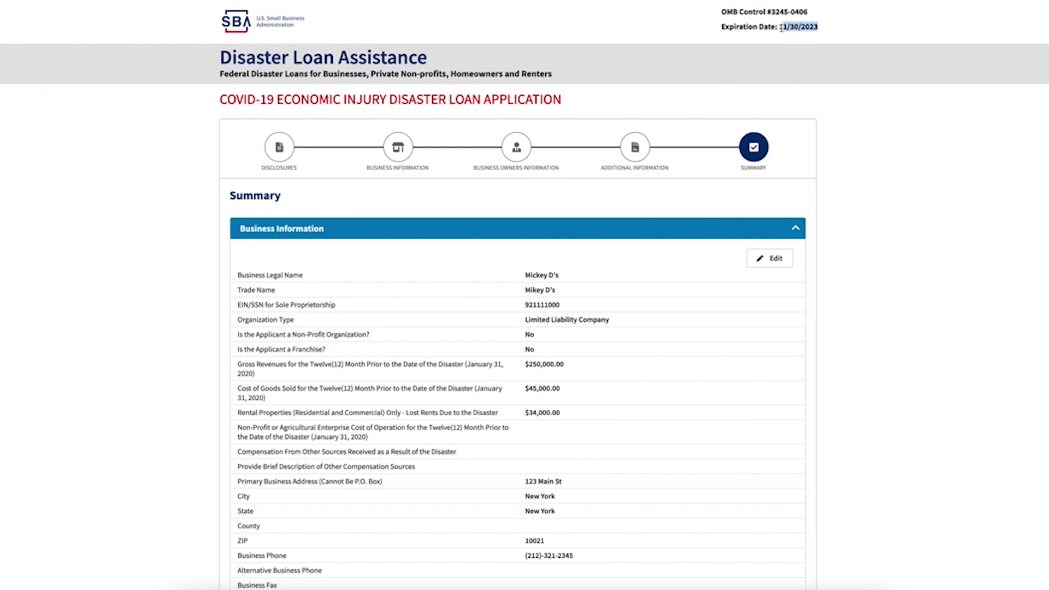